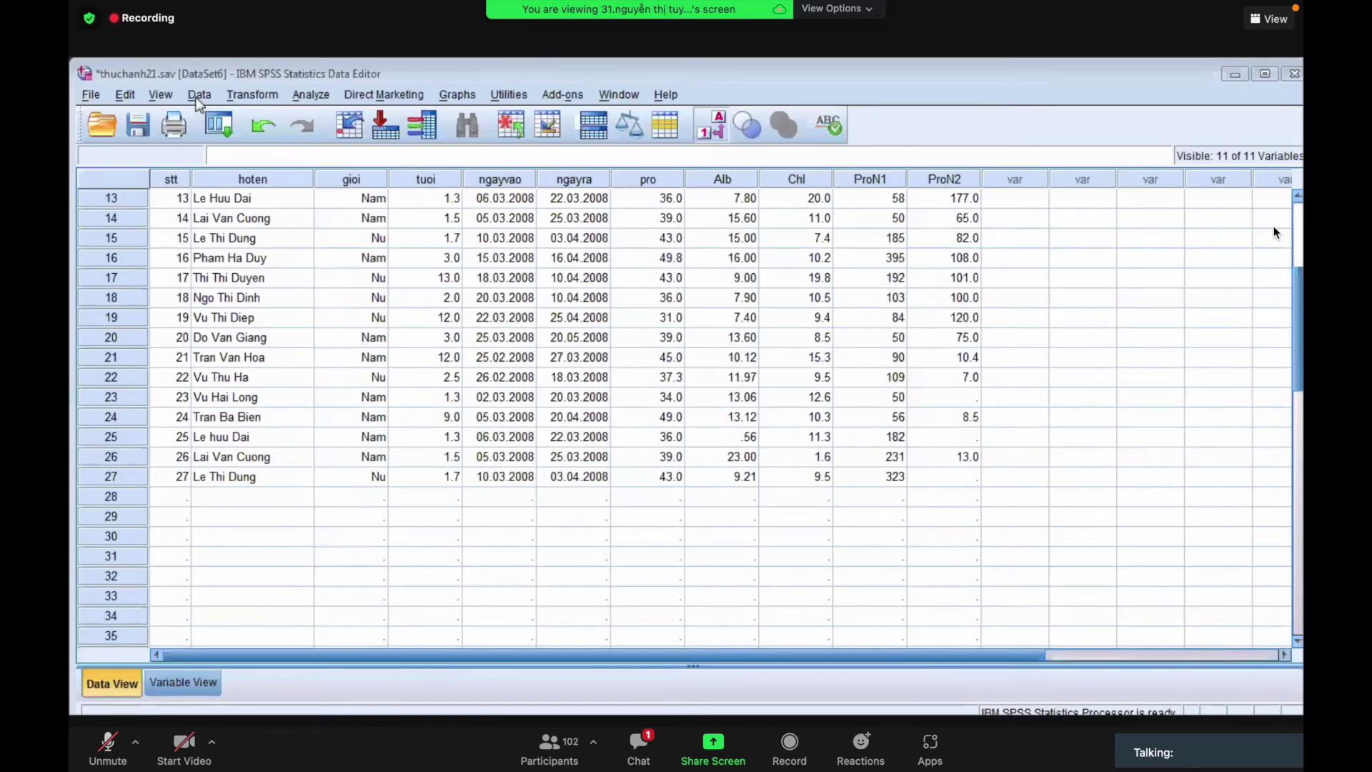
# - Start merging variables into the active dataset, choosing the external file File3.sav in the Documents folder as the source
pyautogui.click(197, 98)
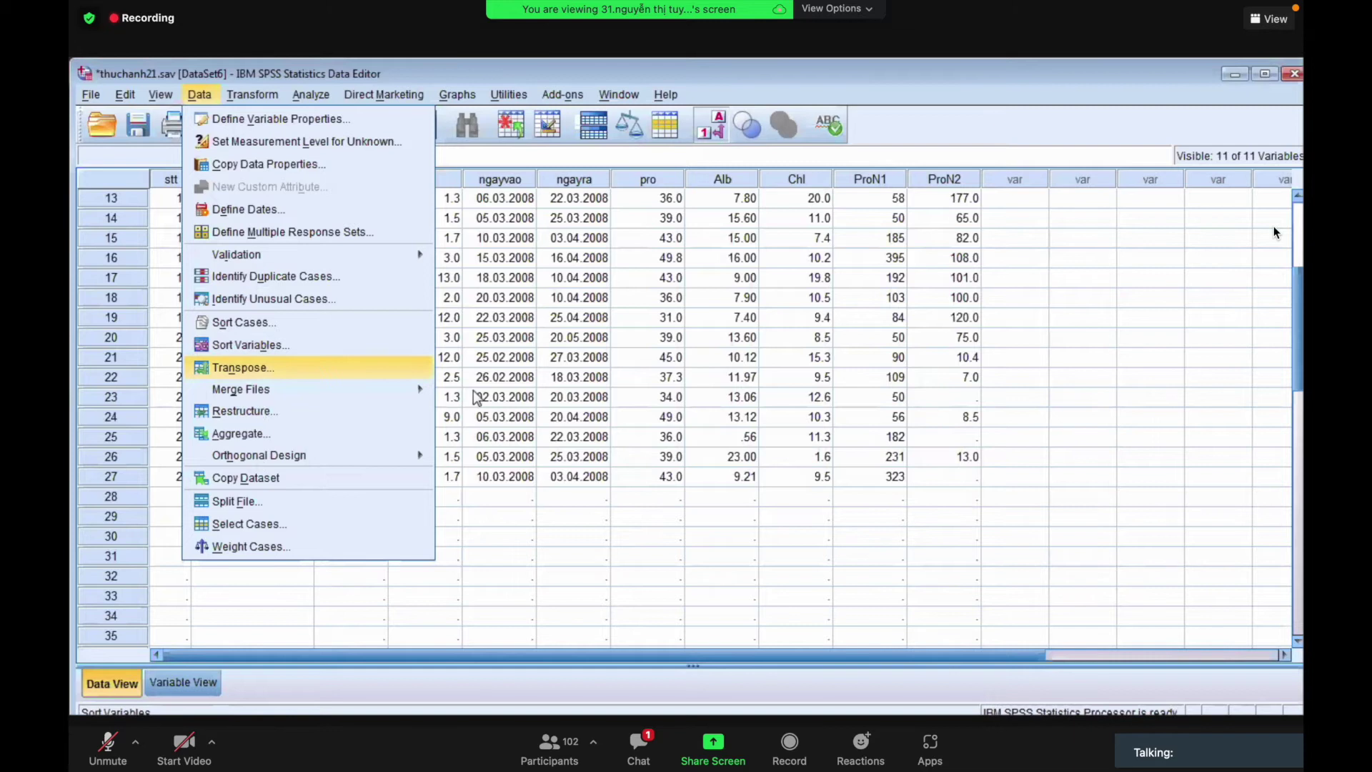
pyautogui.moveTo(257, 389)
pyautogui.click(481, 418)
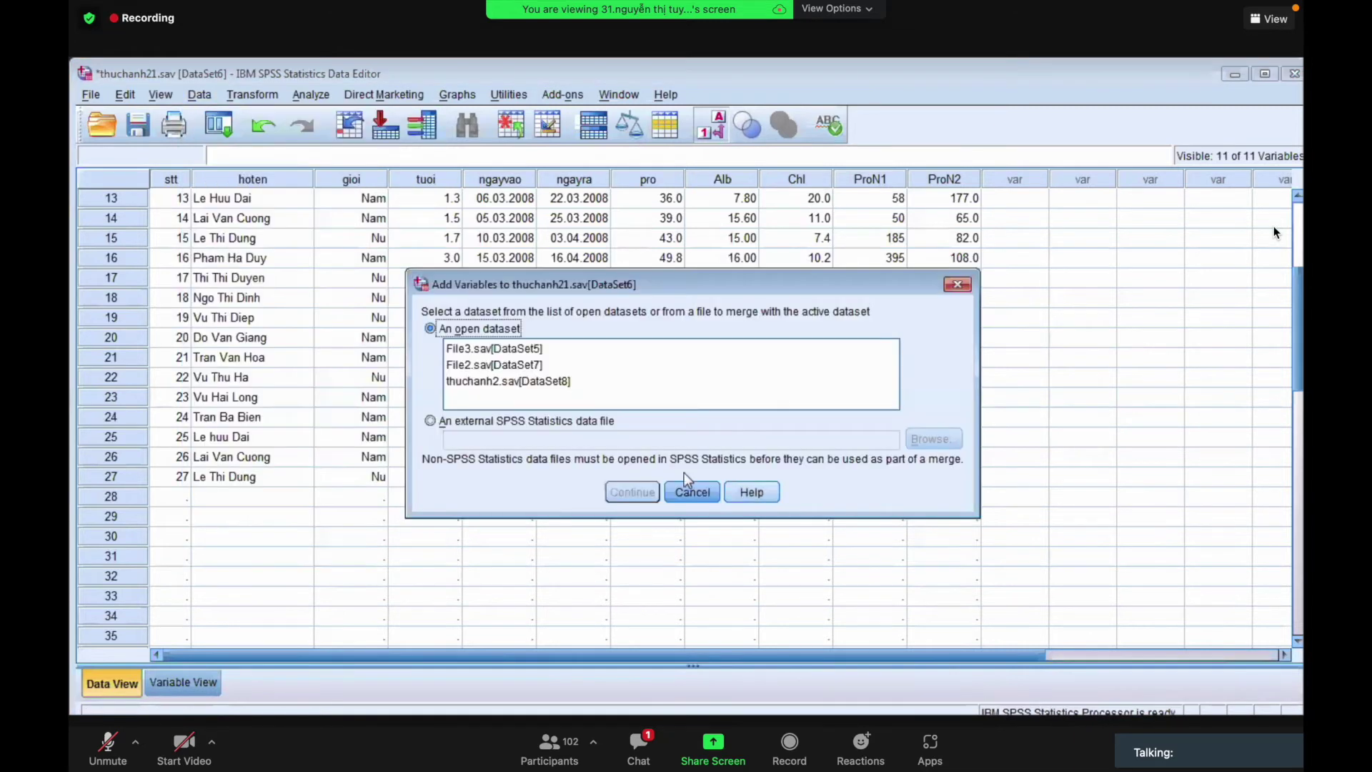
pyautogui.click(430, 420)
pyautogui.click(921, 441)
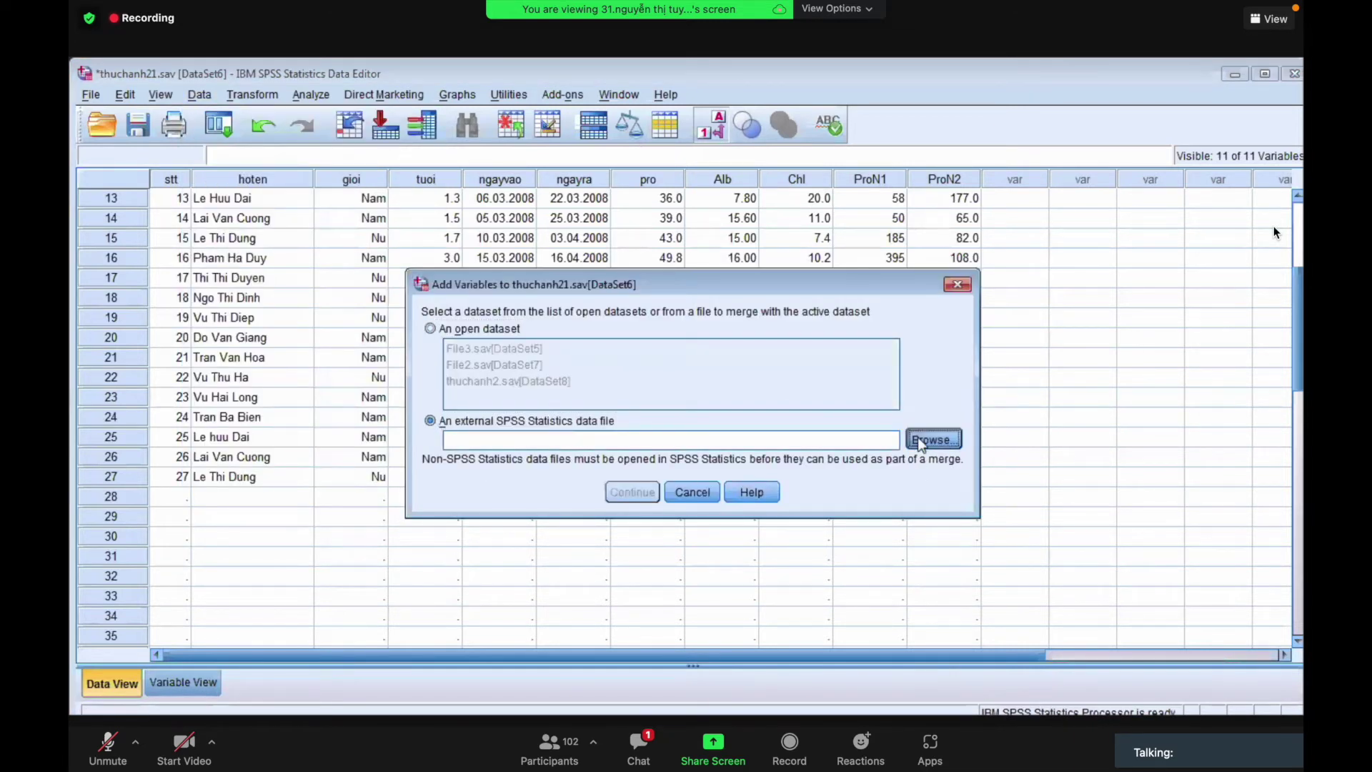
pyautogui.click(495, 399)
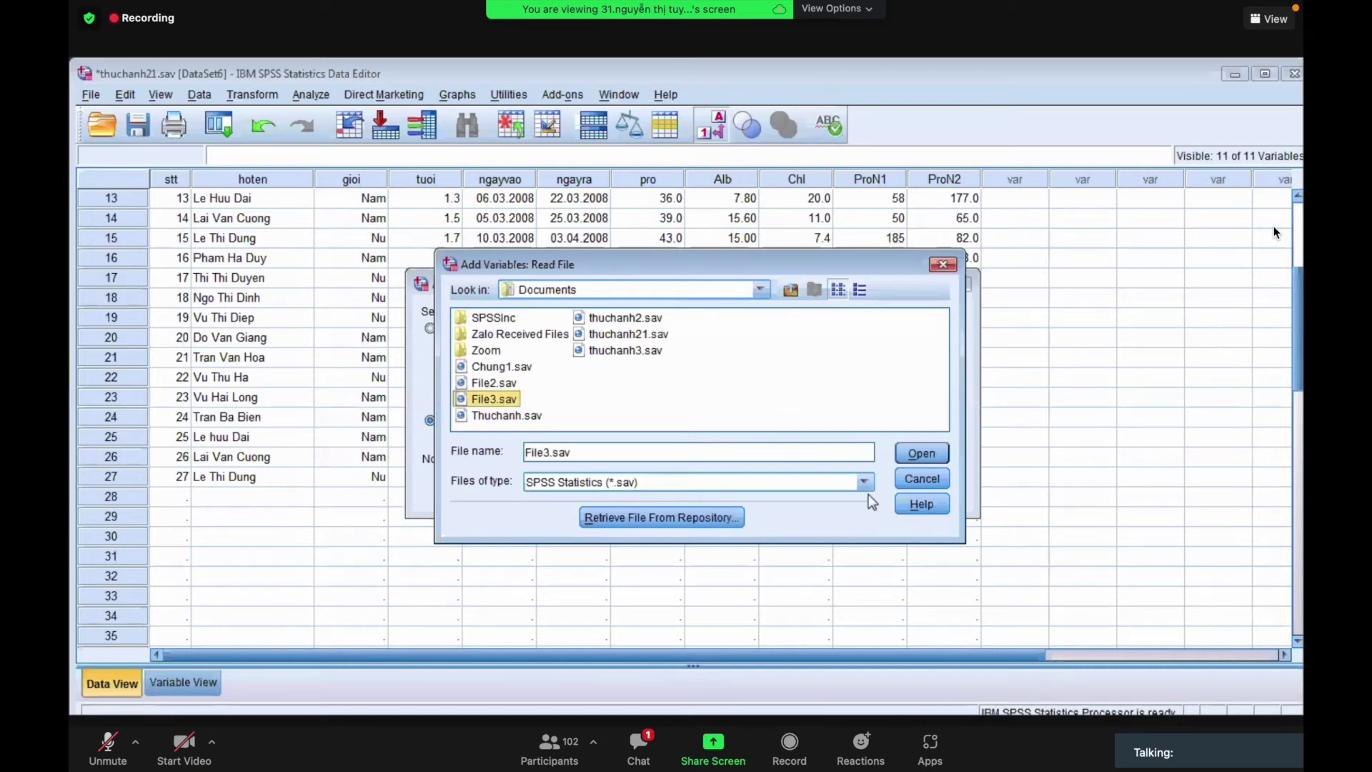
pyautogui.click(921, 453)
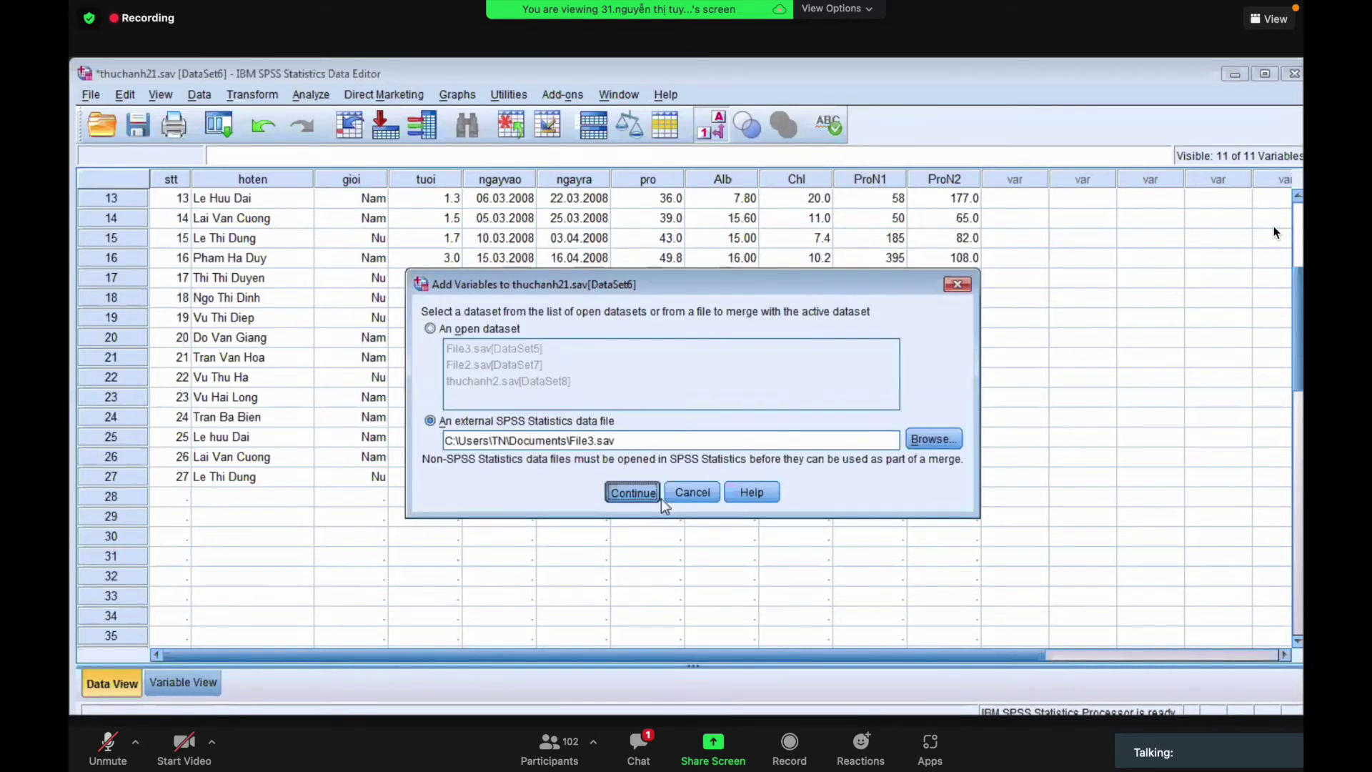
# - Try to merge the File3.sav variables by matching cases in sorted files on the key variable stt, with both files providing cases
pyautogui.click(660, 499)
pyautogui.click(484, 409)
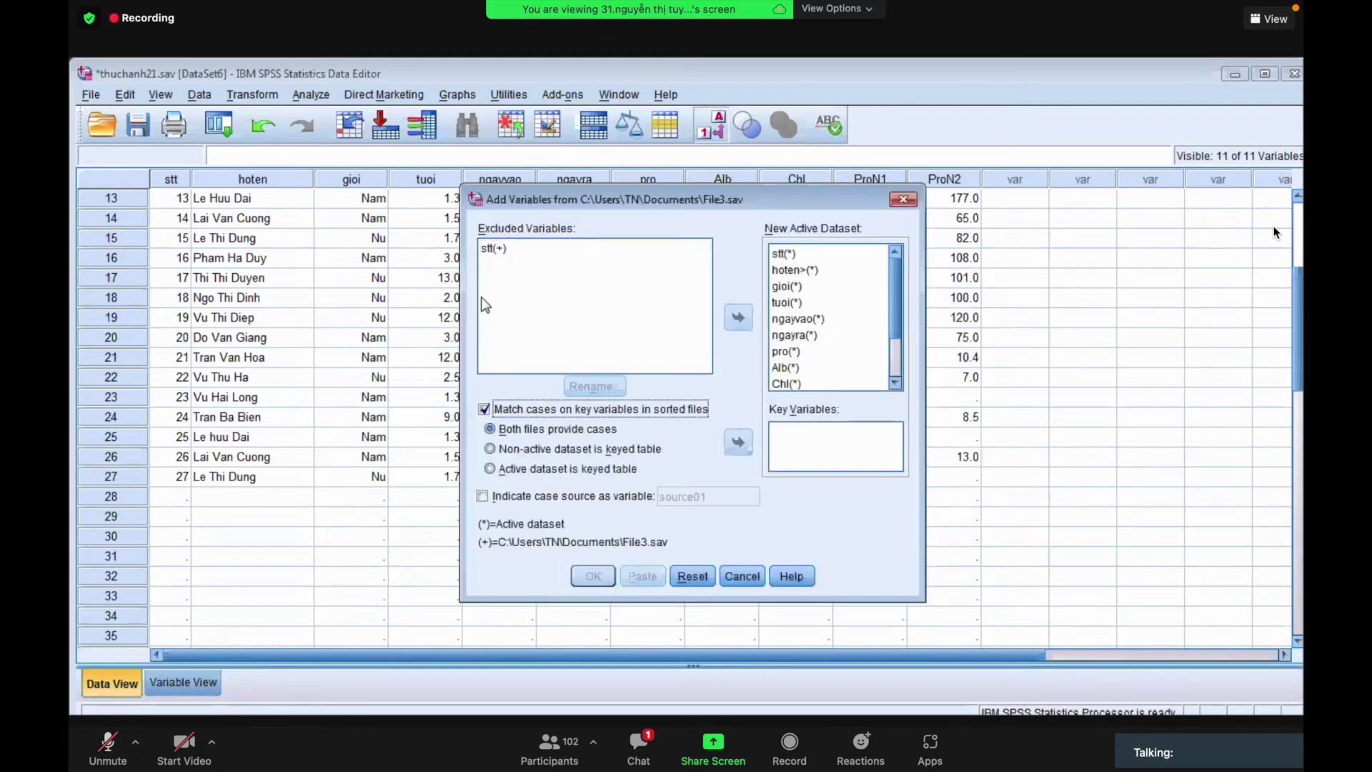
pyautogui.click(493, 248)
pyautogui.click(738, 443)
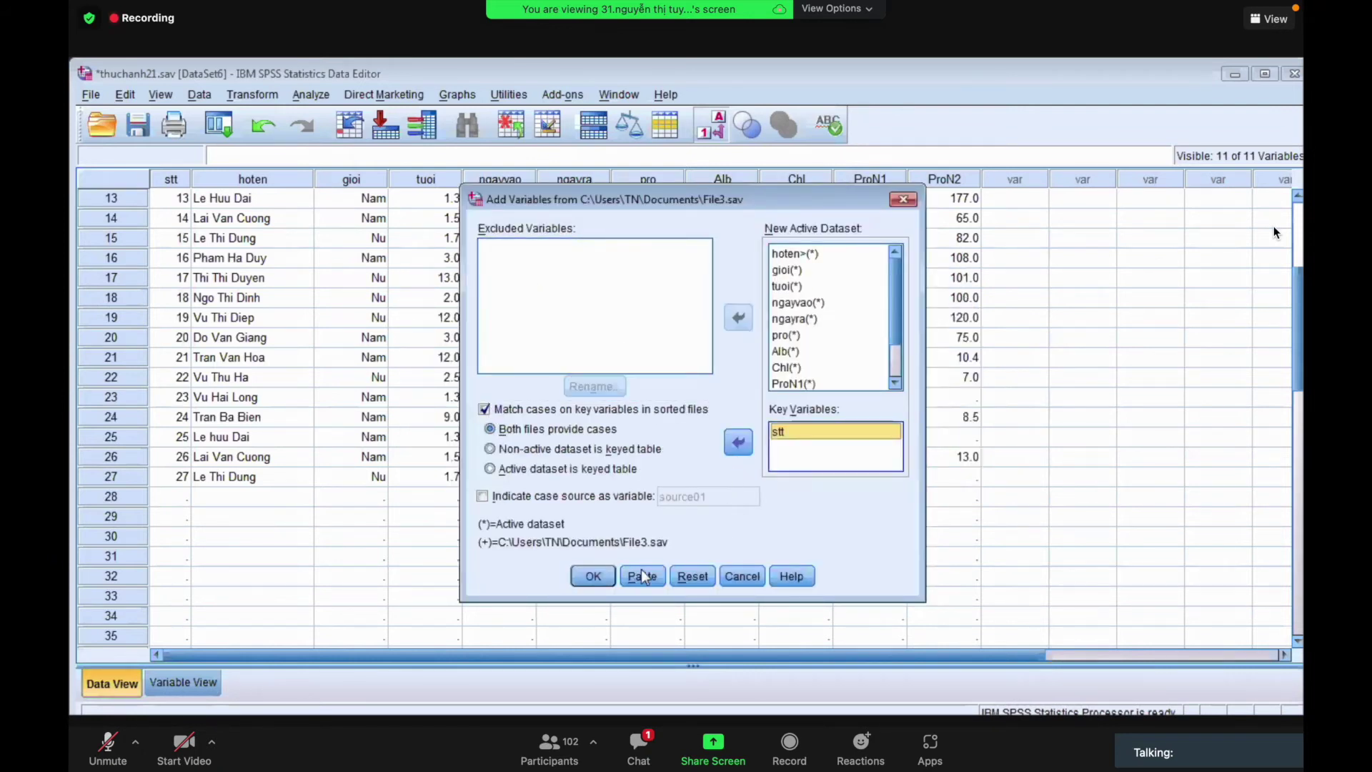
pyautogui.click(592, 576)
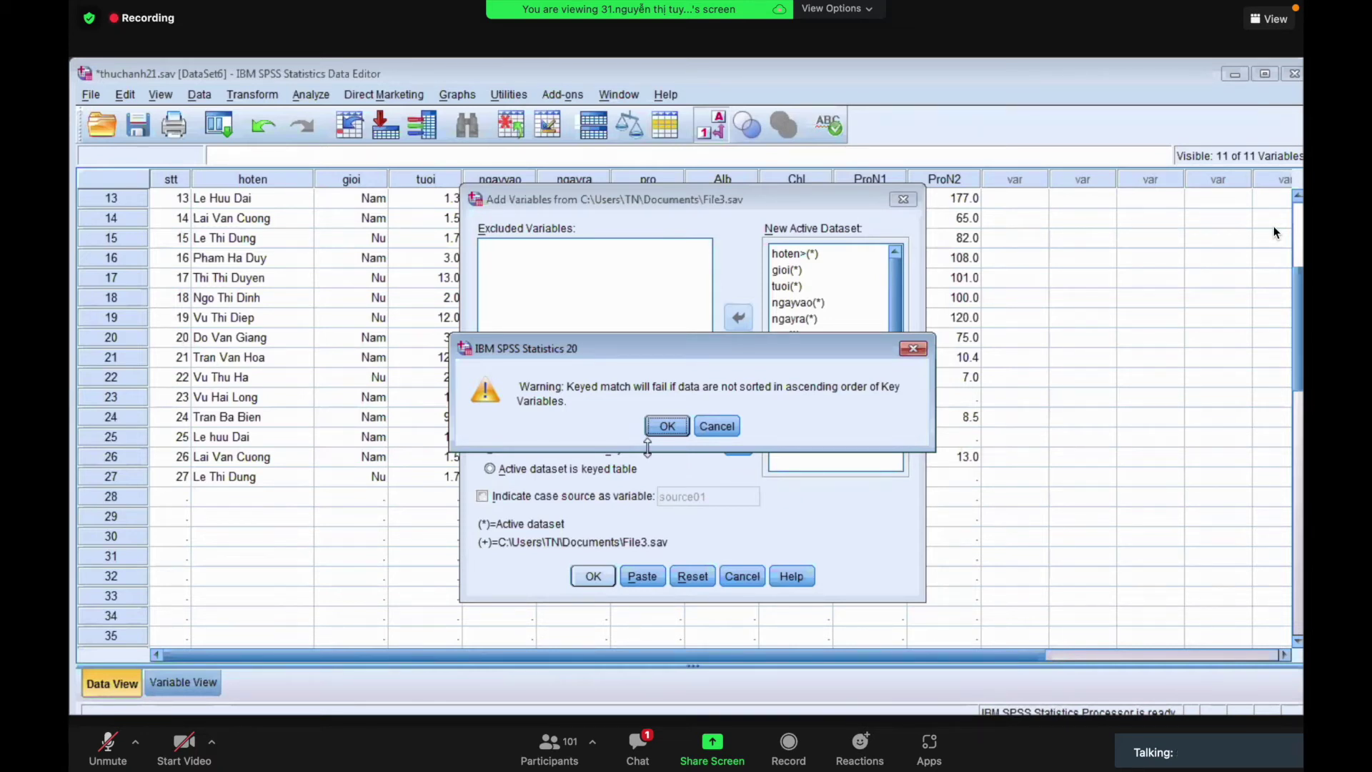
pyautogui.click(663, 431)
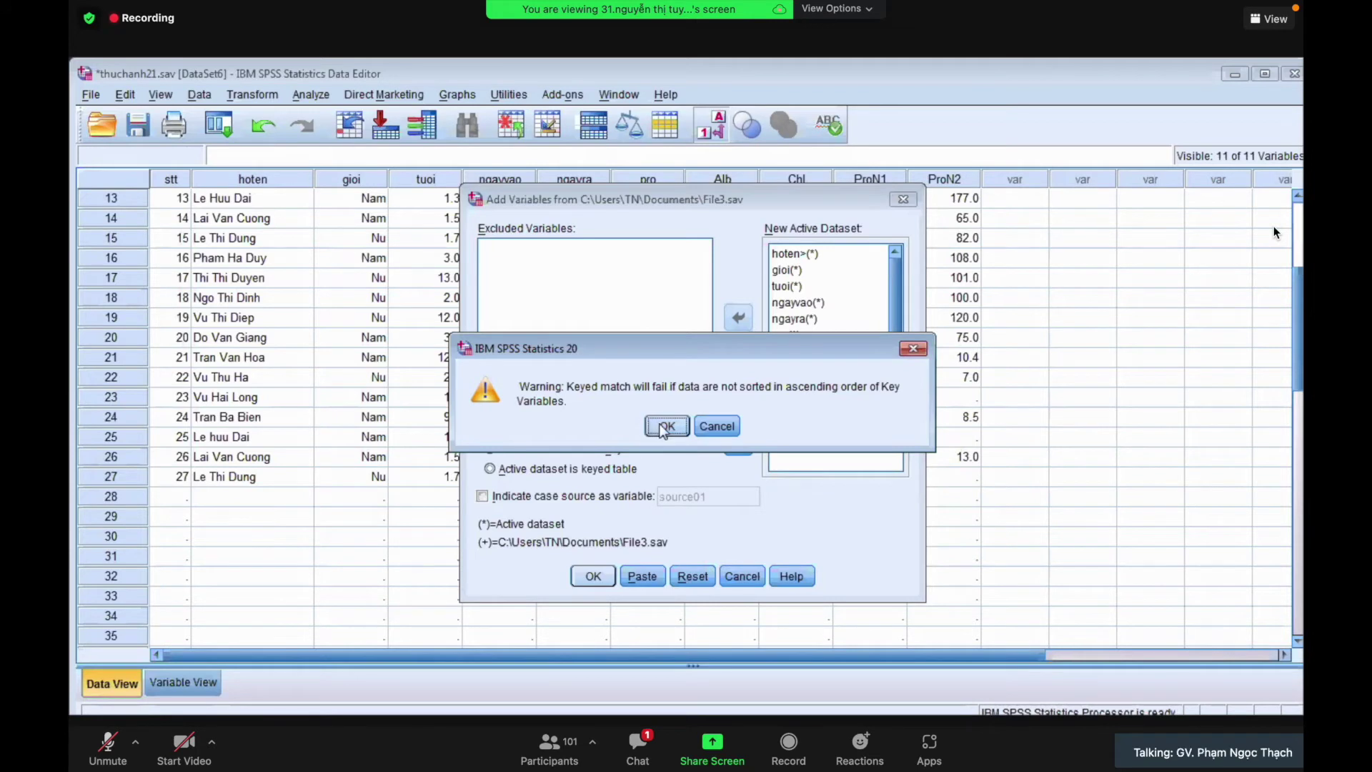
pyautogui.press('Return')
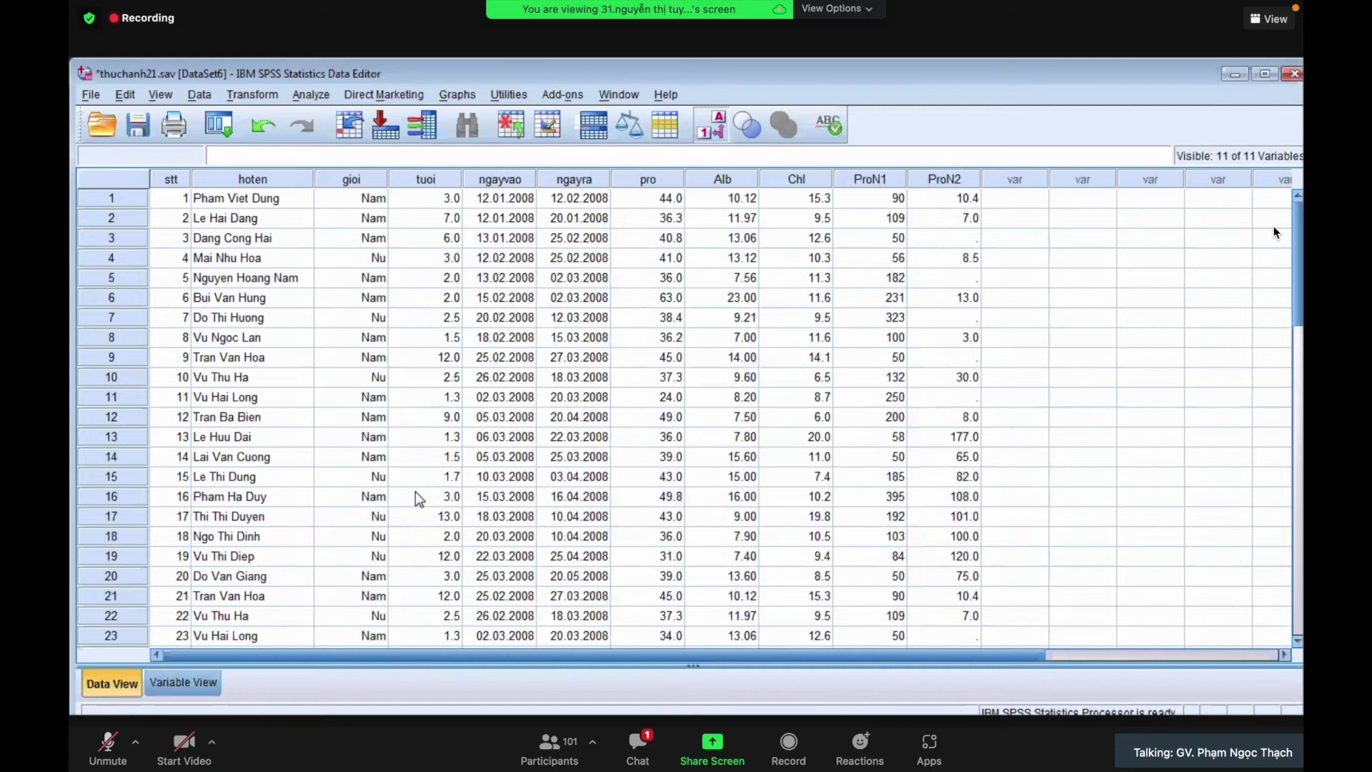
# - Check the data rows and the variable definitions for variables added from File3.sav
pyautogui.scroll(-4, 414, 491)
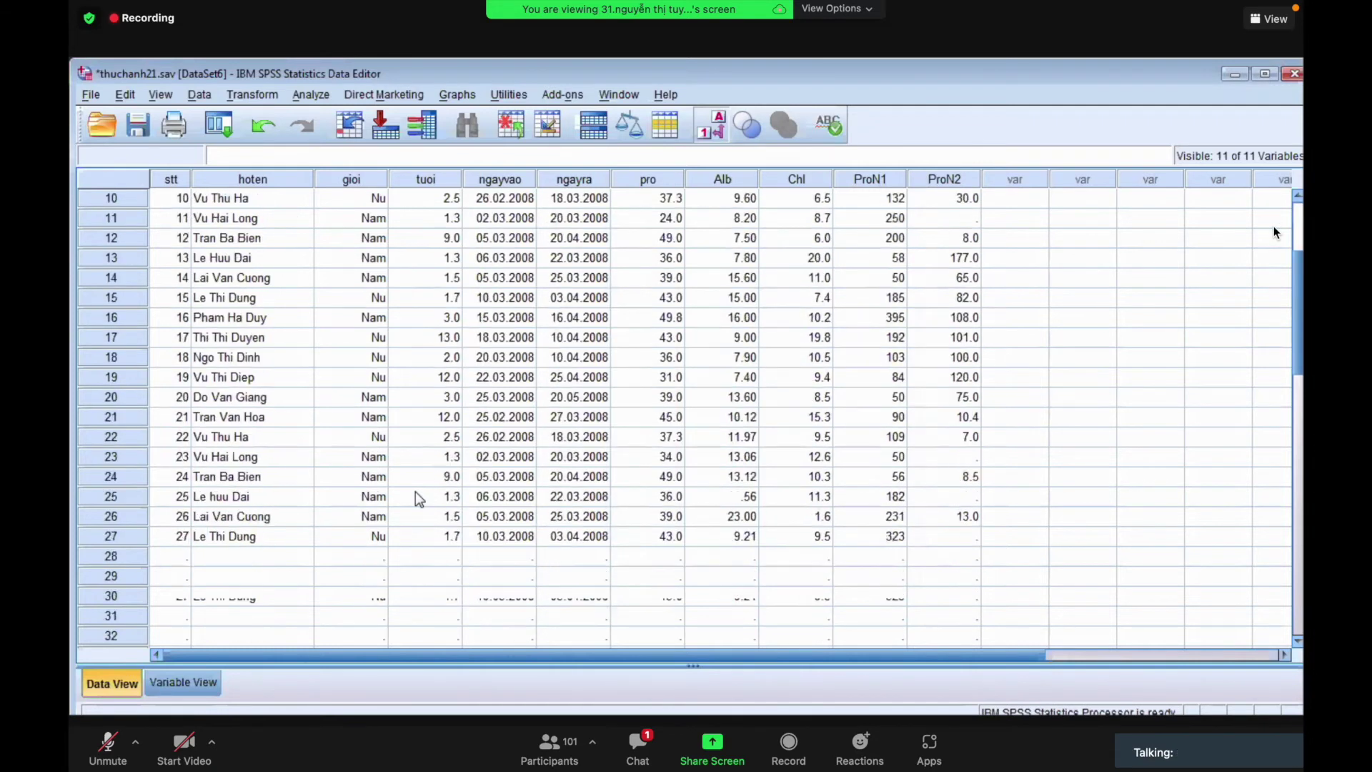
pyautogui.scroll(4, 419, 498)
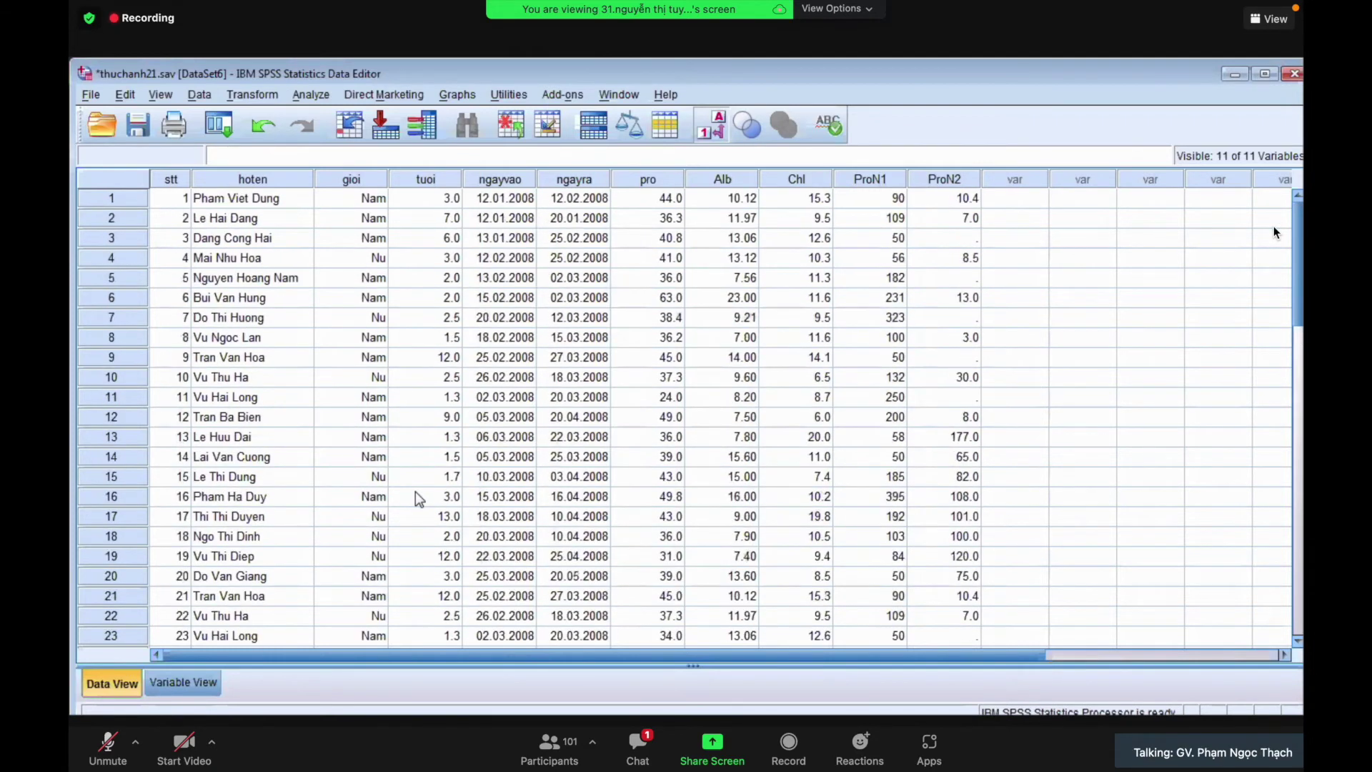
pyautogui.click(183, 682)
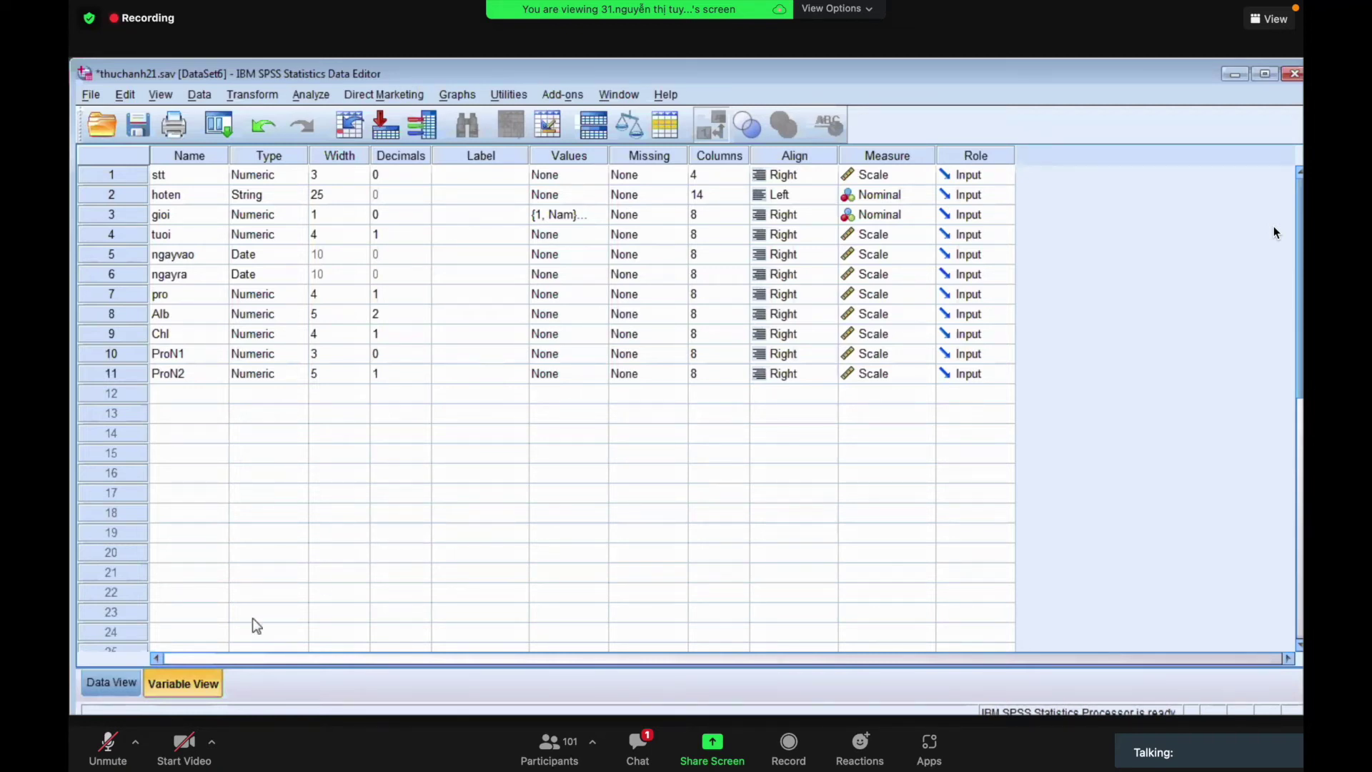
pyautogui.click(114, 688)
pyautogui.scroll(-3, 499, 442)
pyautogui.scroll(3, 493, 435)
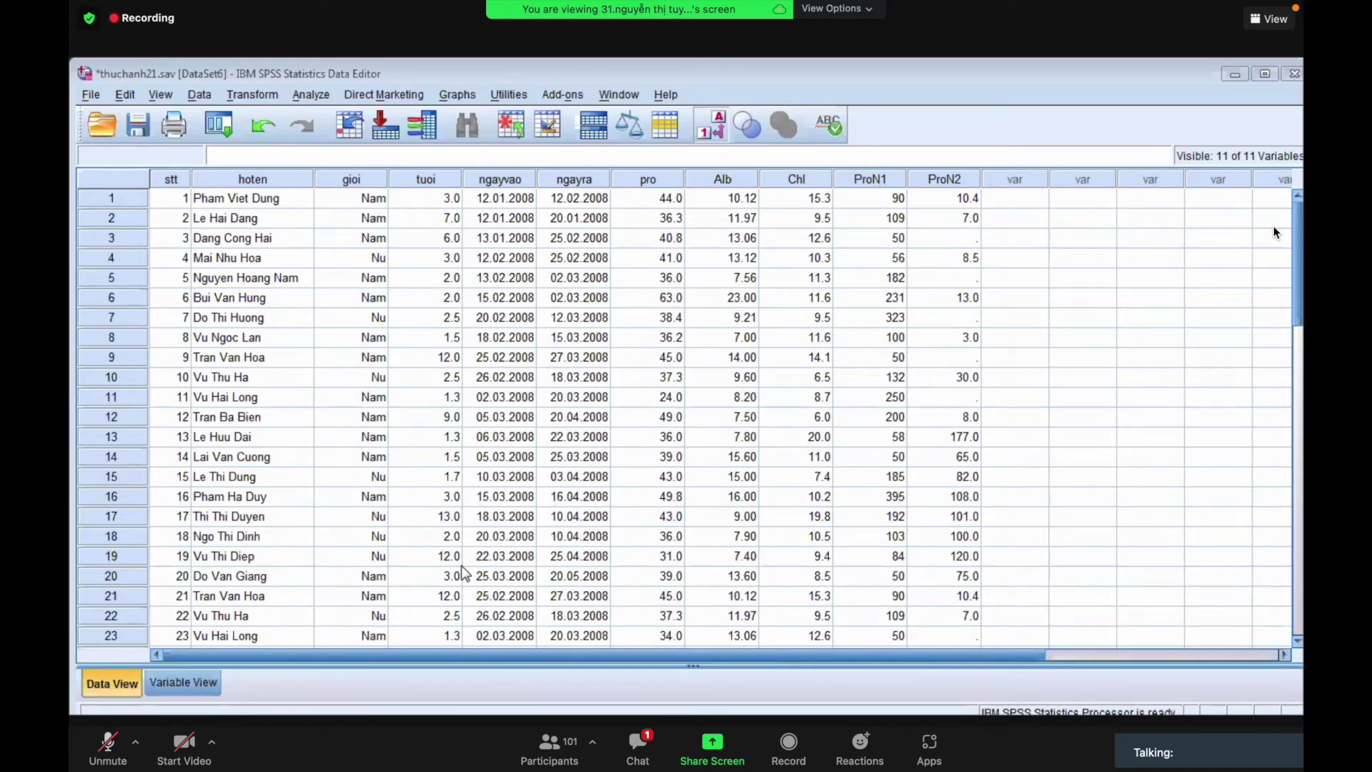
# - Sort the cases by stt in ascending order
pyautogui.click(197, 95)
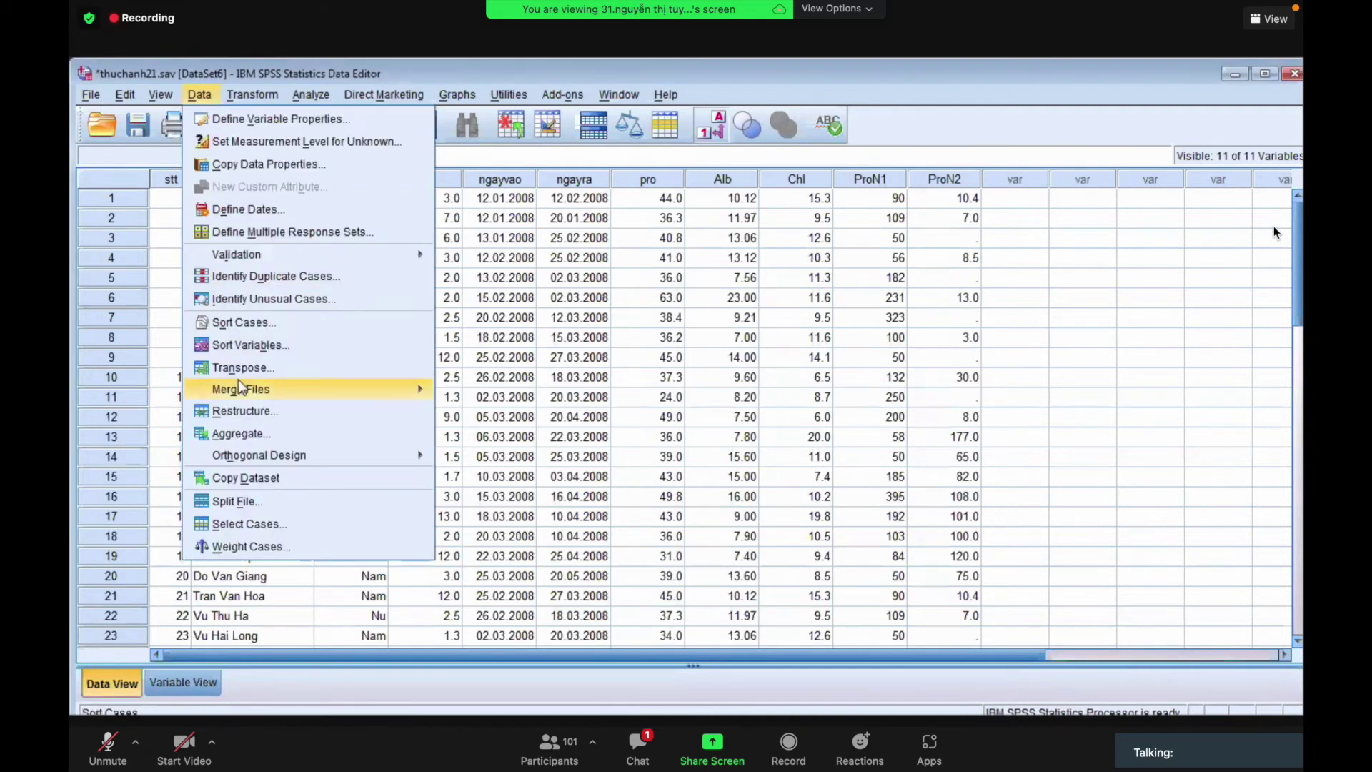
pyautogui.click(246, 320)
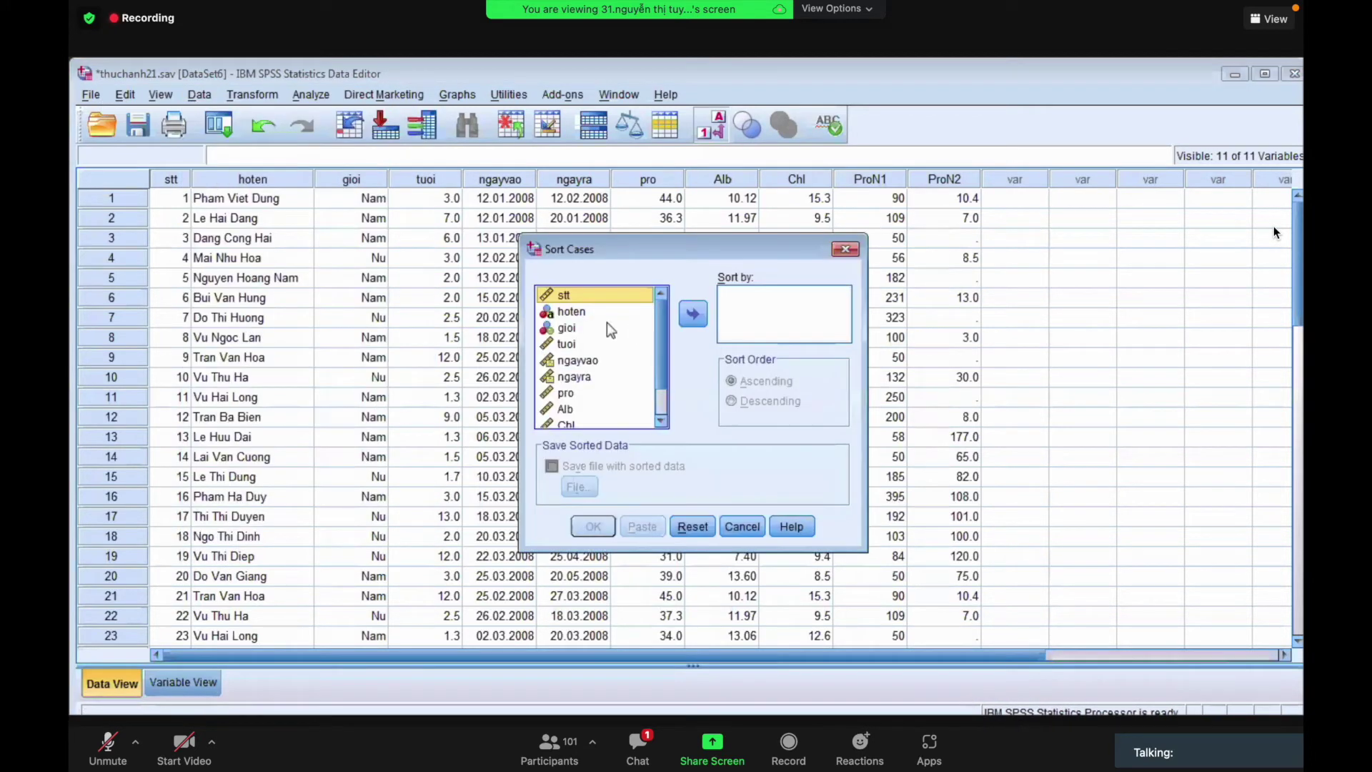
pyautogui.click(692, 313)
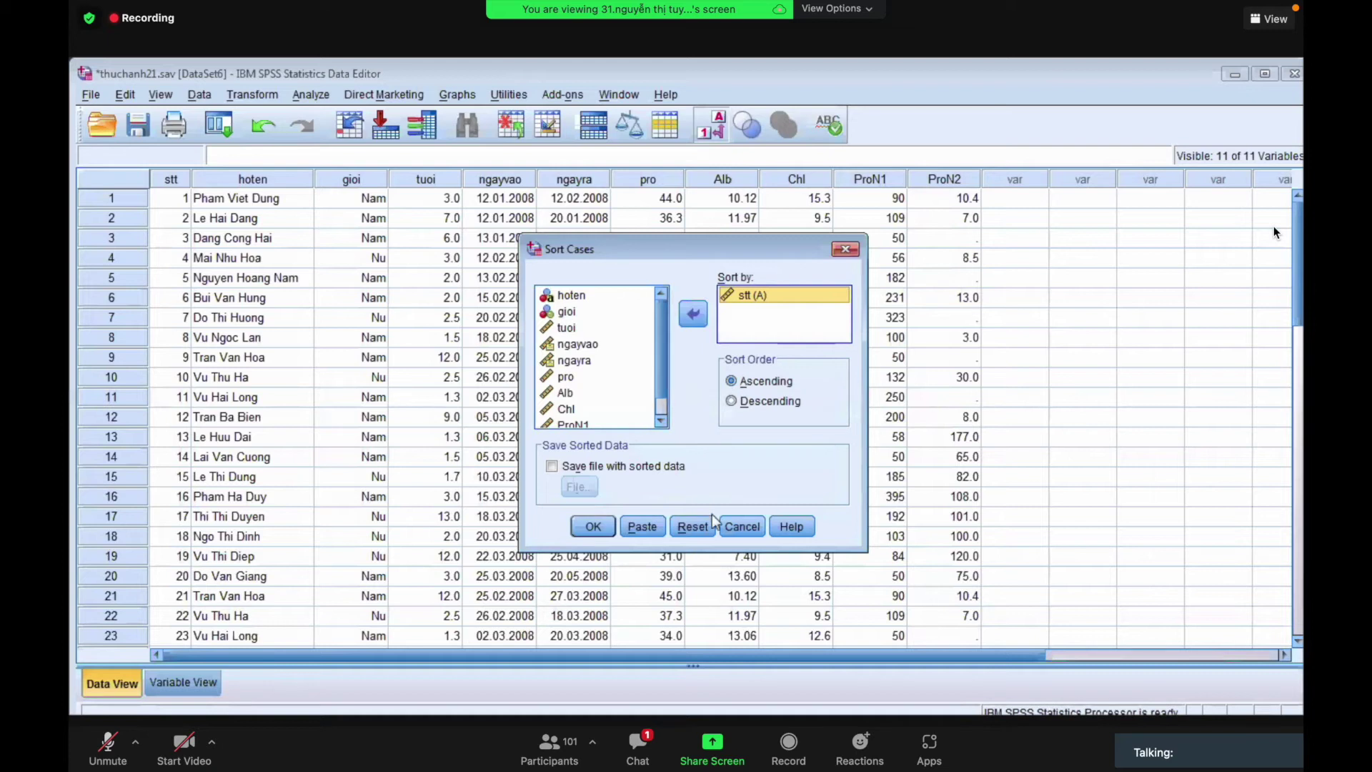
pyautogui.click(593, 527)
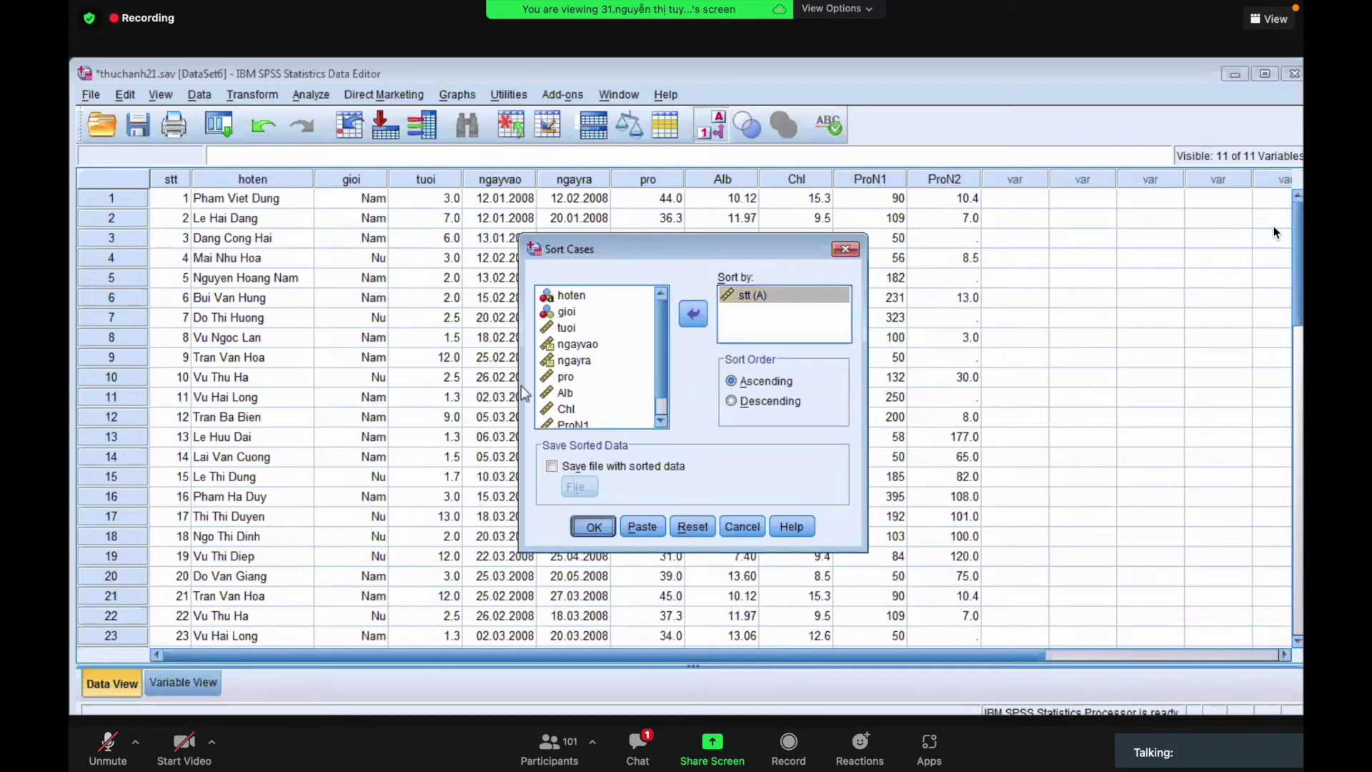
# - Examine the sorted dataset from the first to the last case for the row order and any empty rows
pyautogui.scroll(-9, 524, 393)
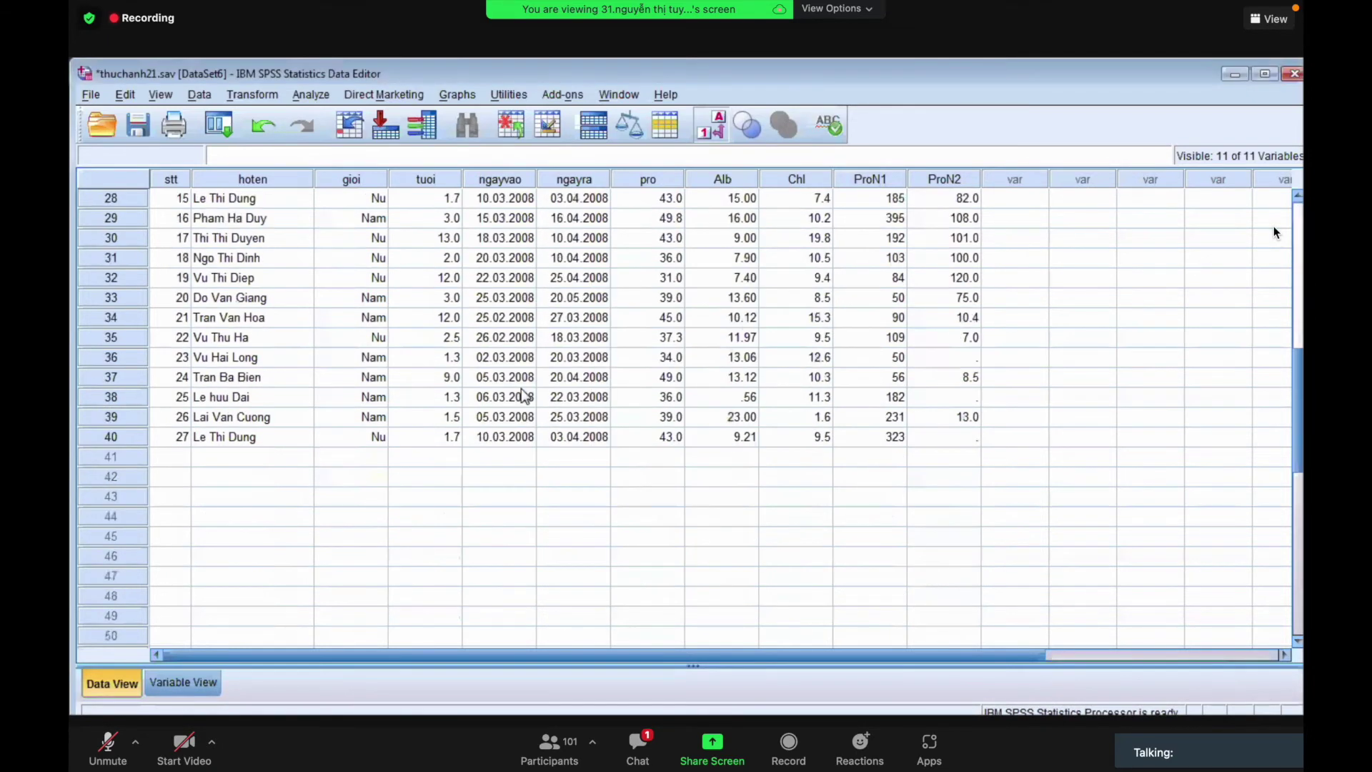
pyautogui.scroll(8, 524, 395)
pyautogui.scroll(1, 523, 395)
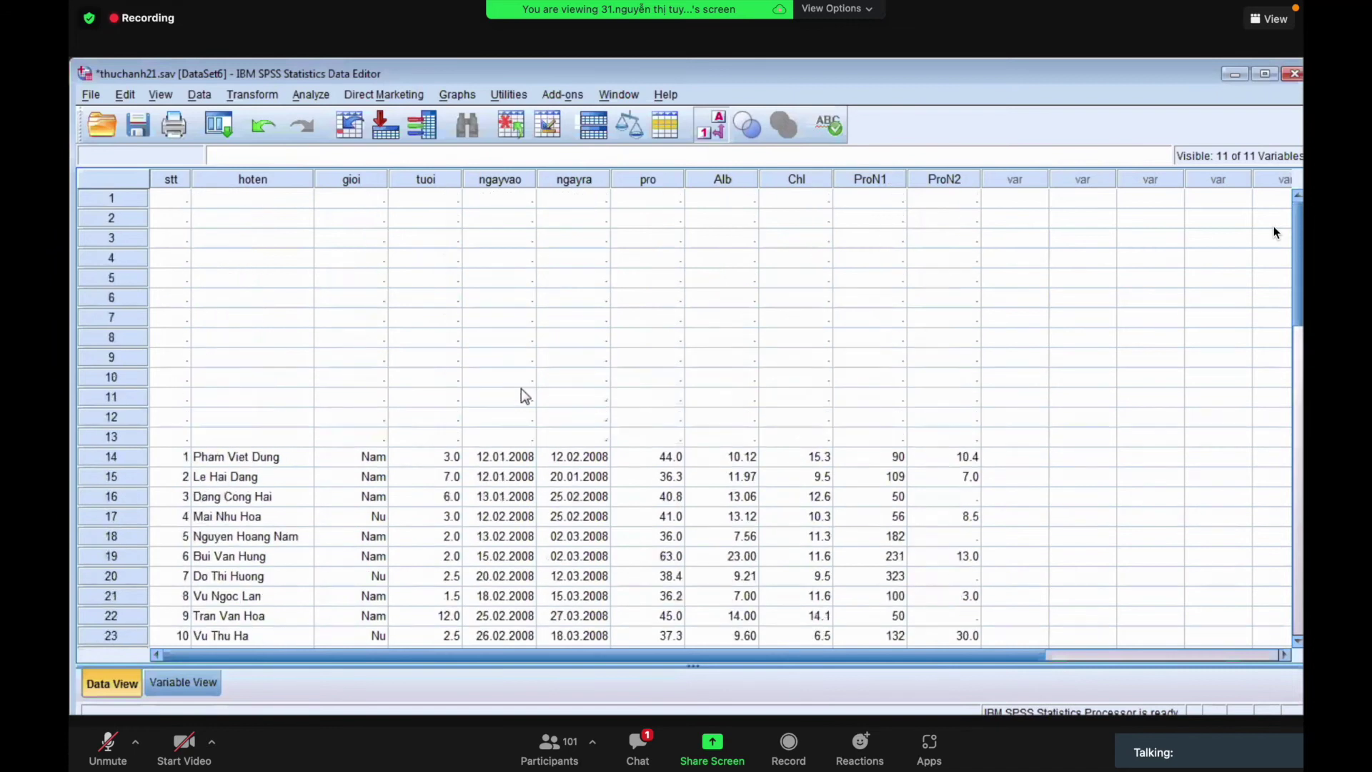
pyautogui.scroll(-2, 523, 396)
pyautogui.scroll(-8, 523, 395)
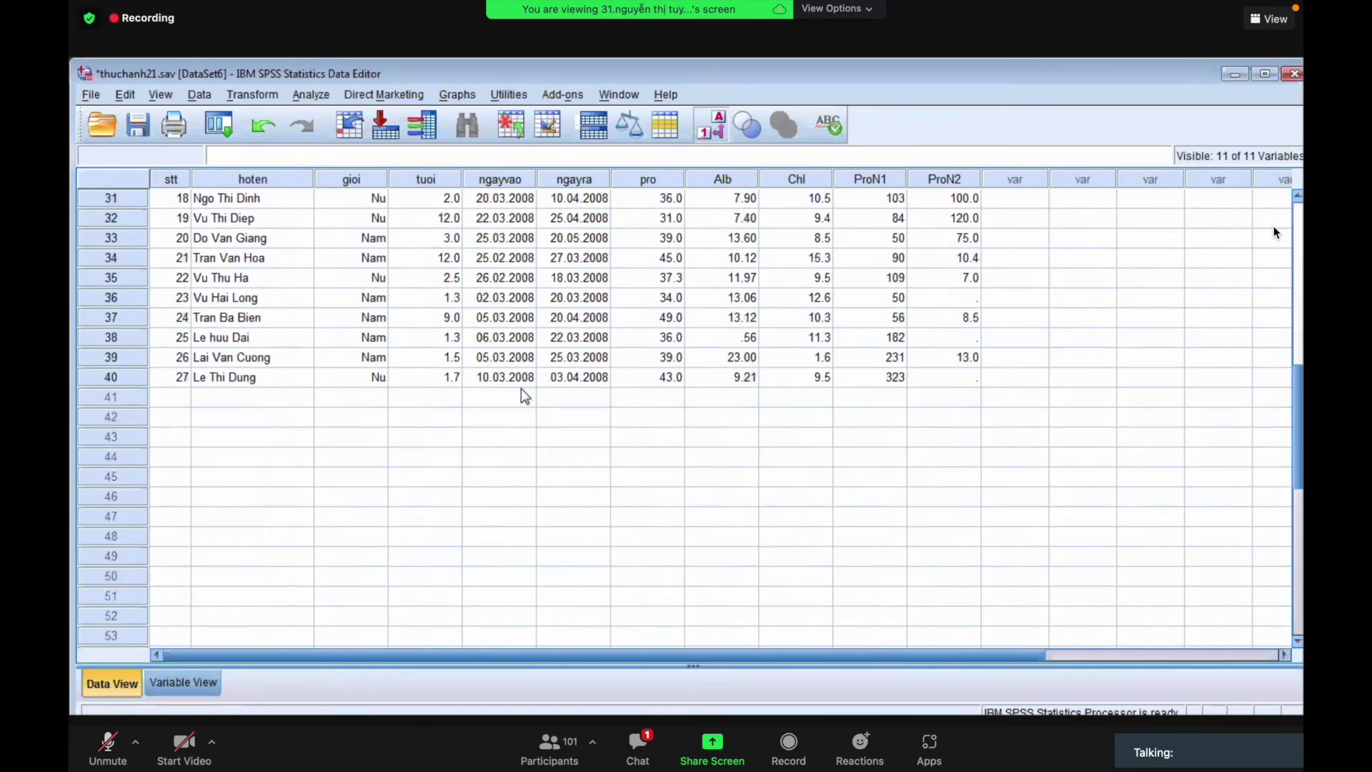
pyautogui.scroll(4, 523, 391)
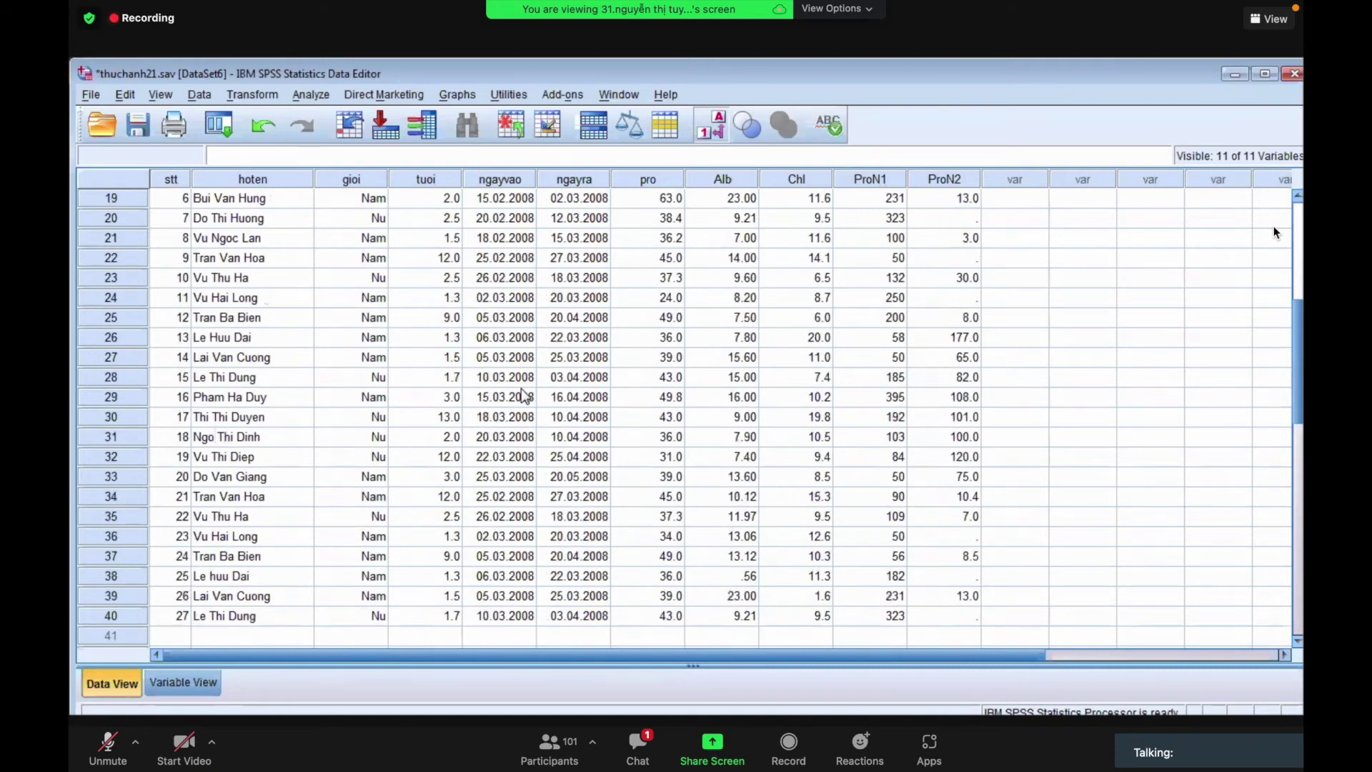
pyautogui.scroll(3, 524, 395)
pyautogui.scroll(3, 525, 395)
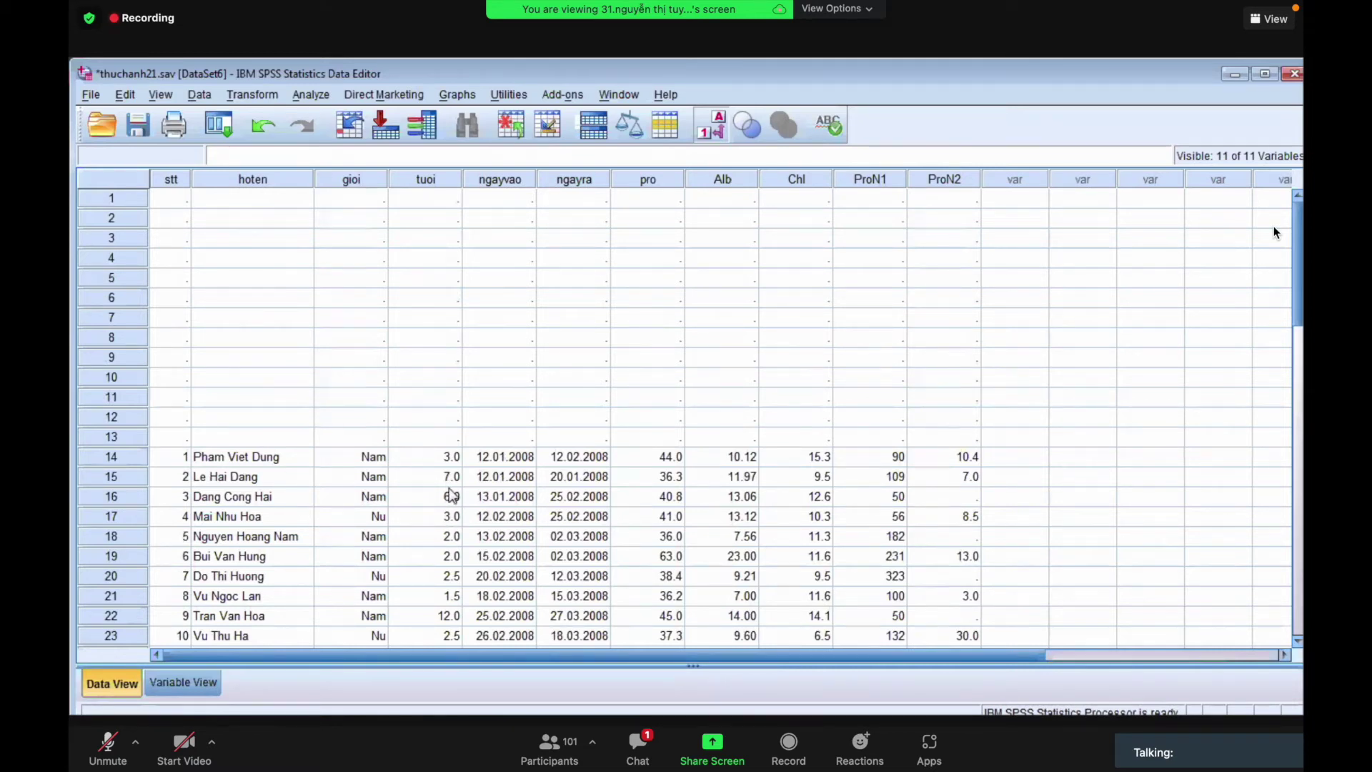
pyautogui.scroll(-4, 450, 494)
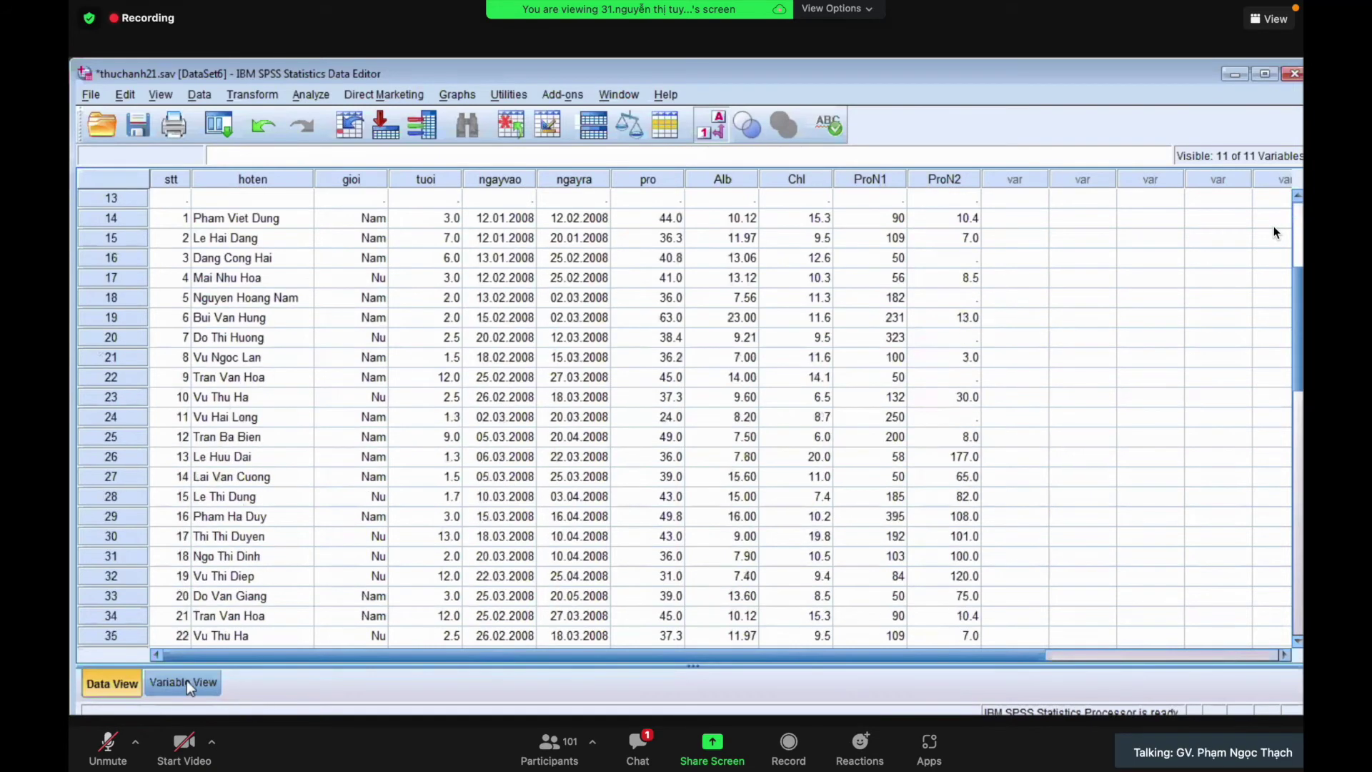
# - Delete the empty cases in rows 1 to 13
pyautogui.scroll(4, 452, 525)
pyautogui.moveTo(120, 206); pyautogui.dragTo(137, 437)
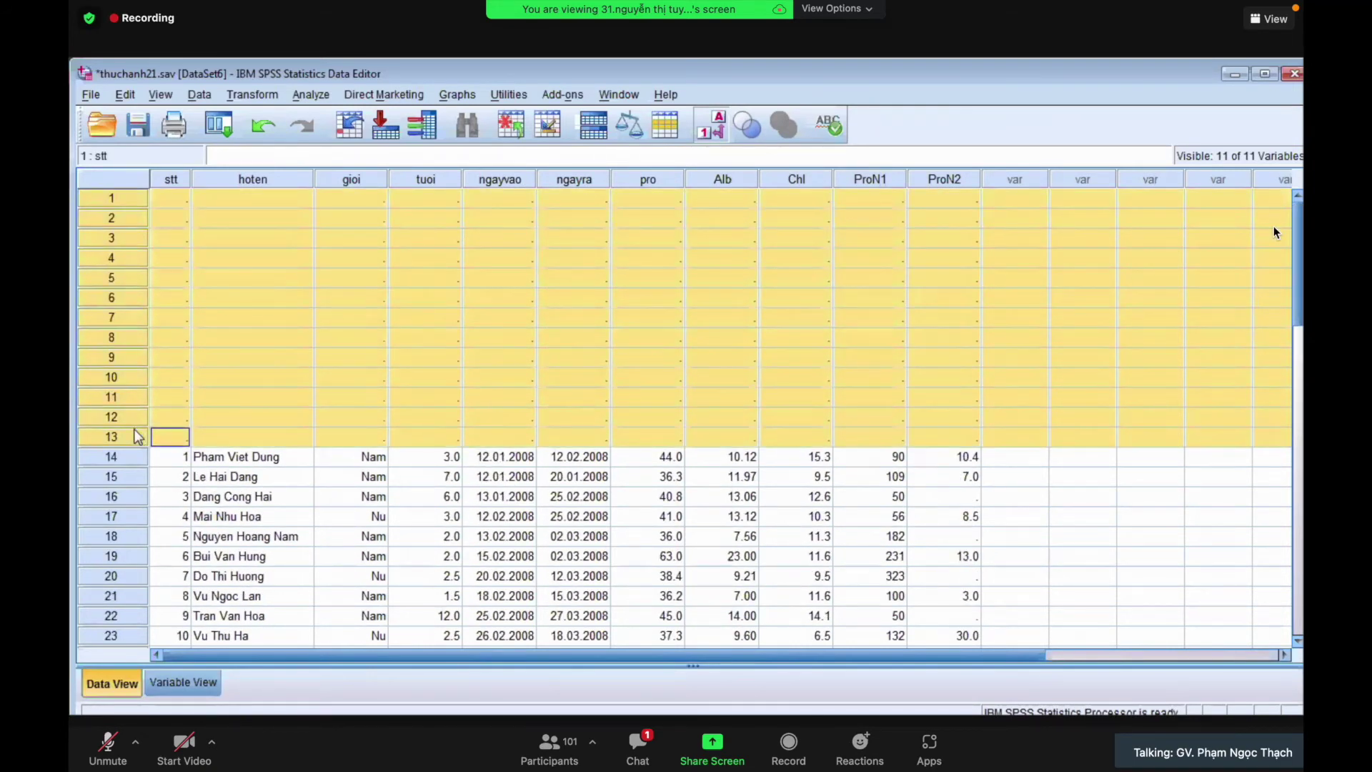
pyautogui.rightClick(122, 383)
pyautogui.click(159, 462)
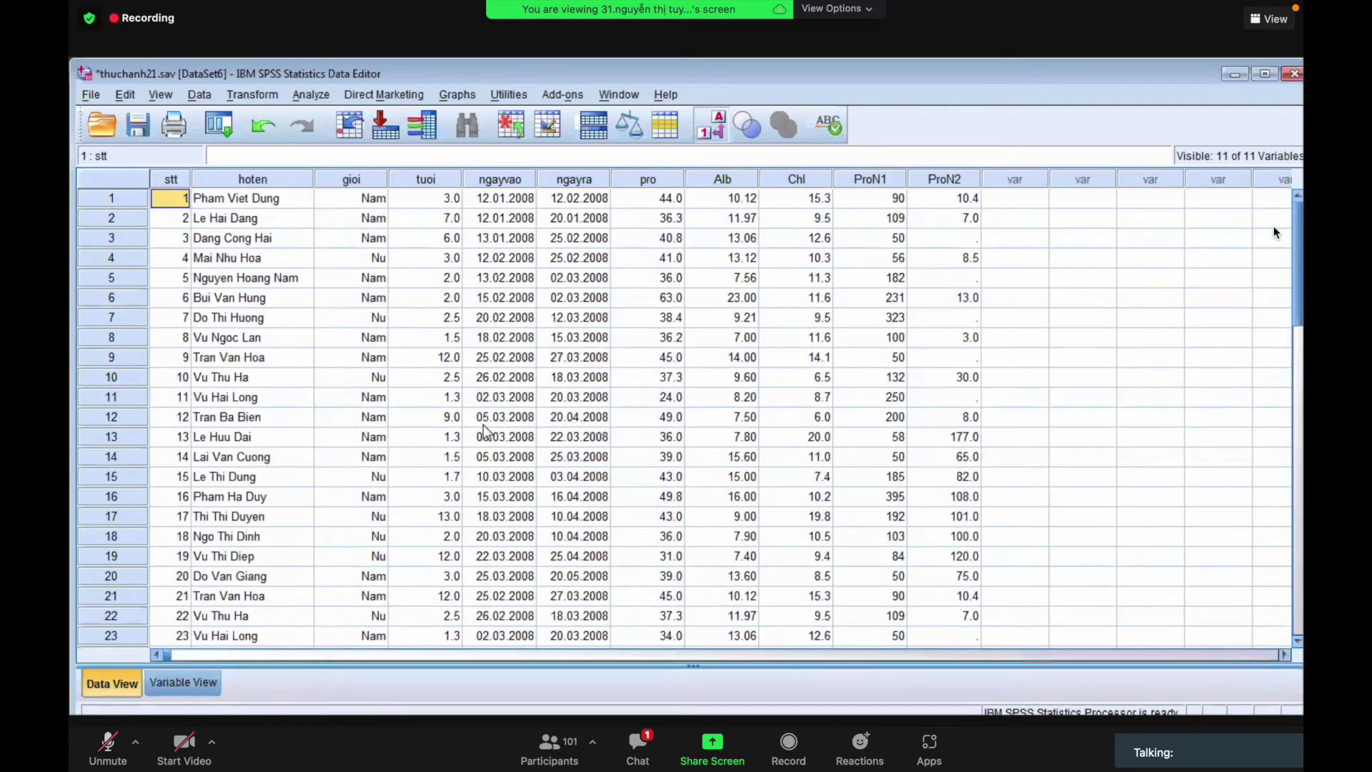
# - Set up another Add Variables merge into the active dataset, using the external file File3.sav from the Documents folder
pyautogui.scroll(-1, 457, 543)
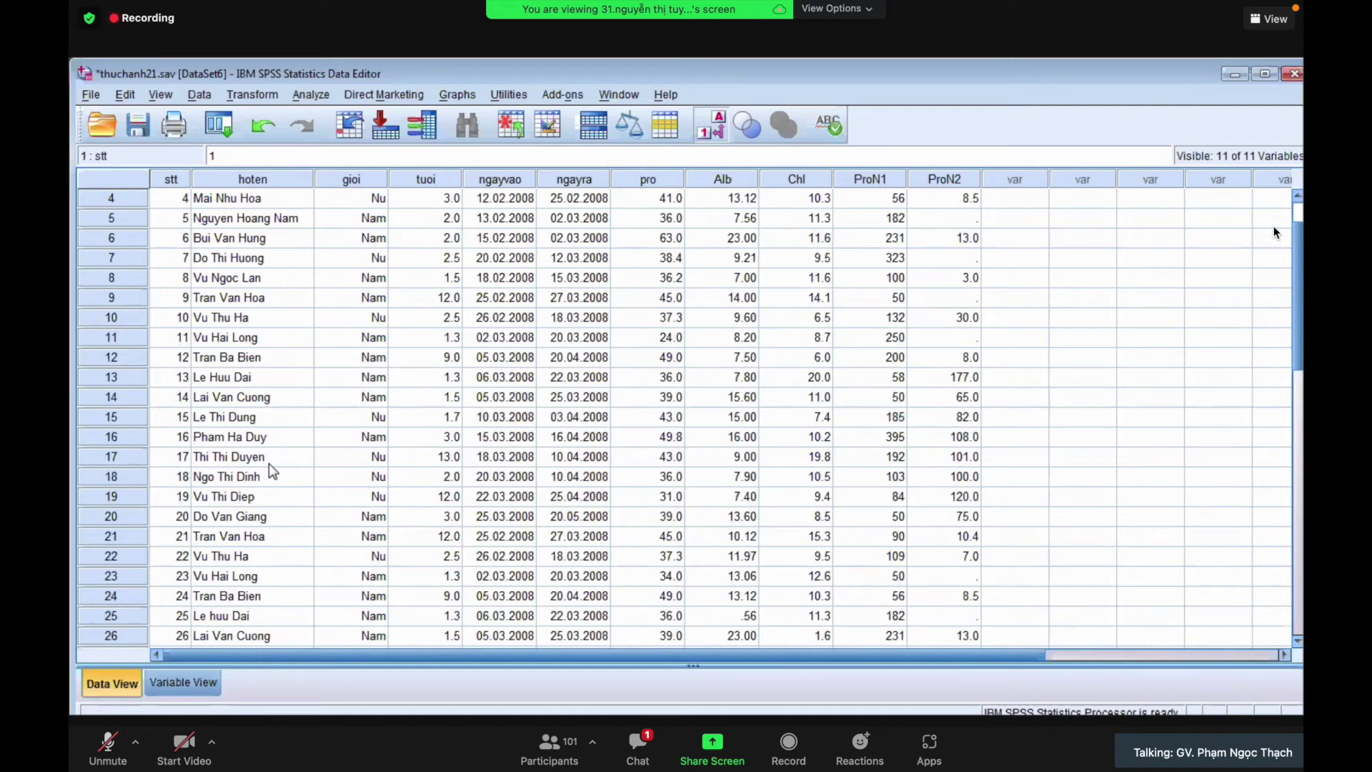
pyautogui.click(200, 96)
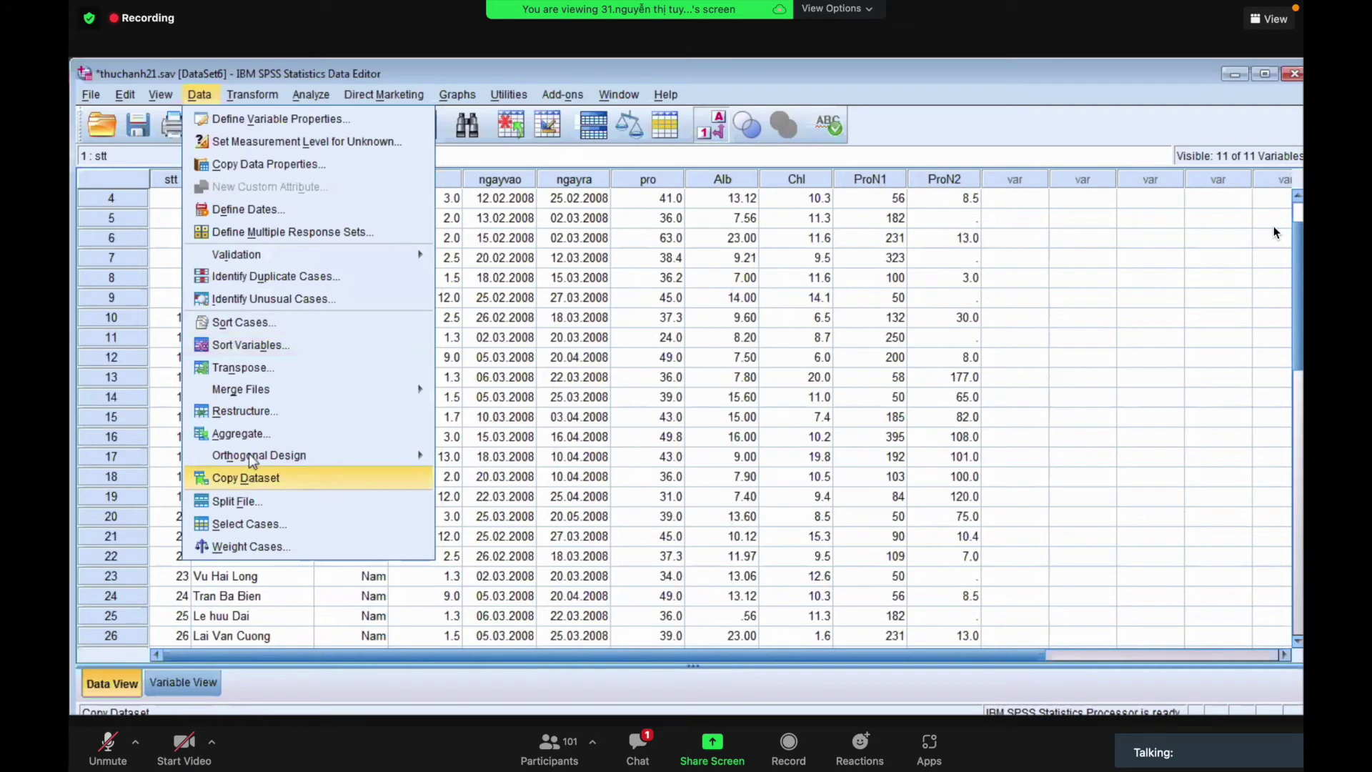
pyautogui.moveTo(413, 390)
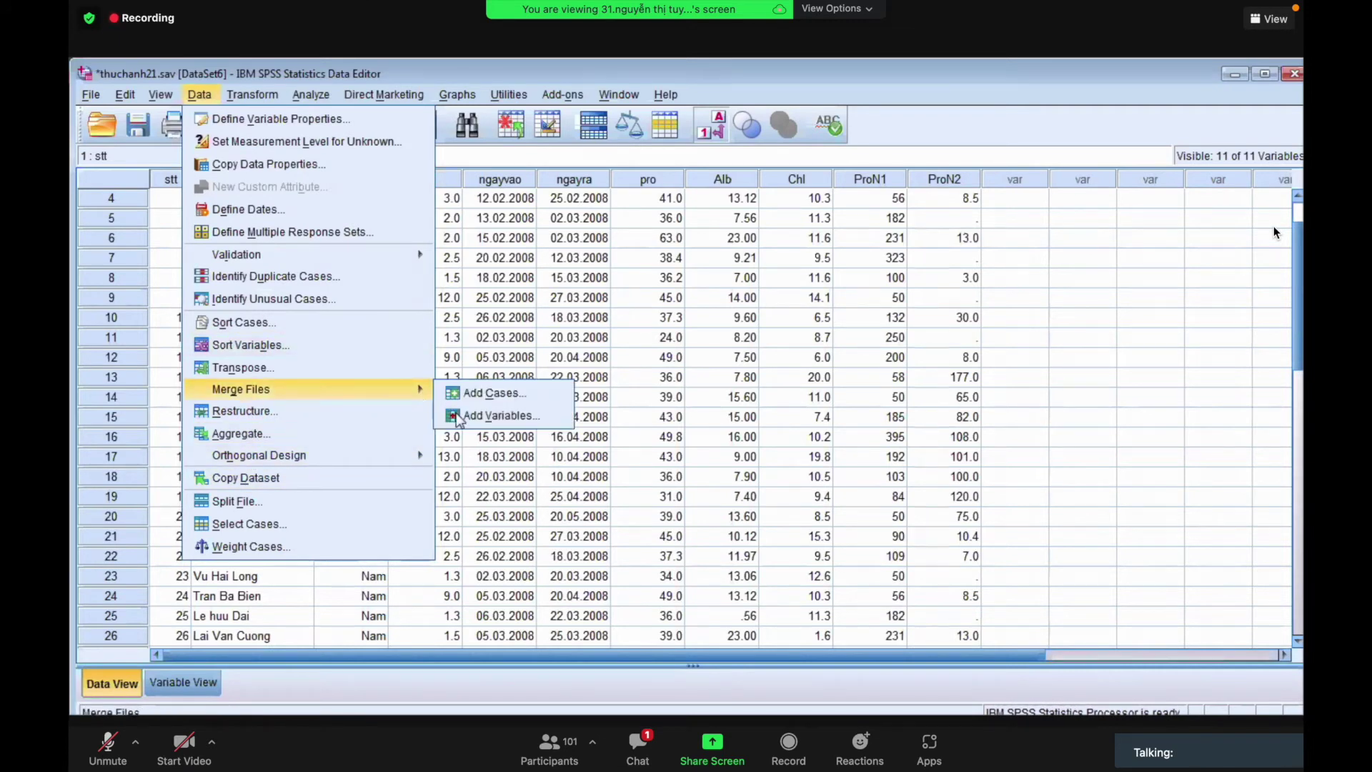
pyautogui.click(498, 415)
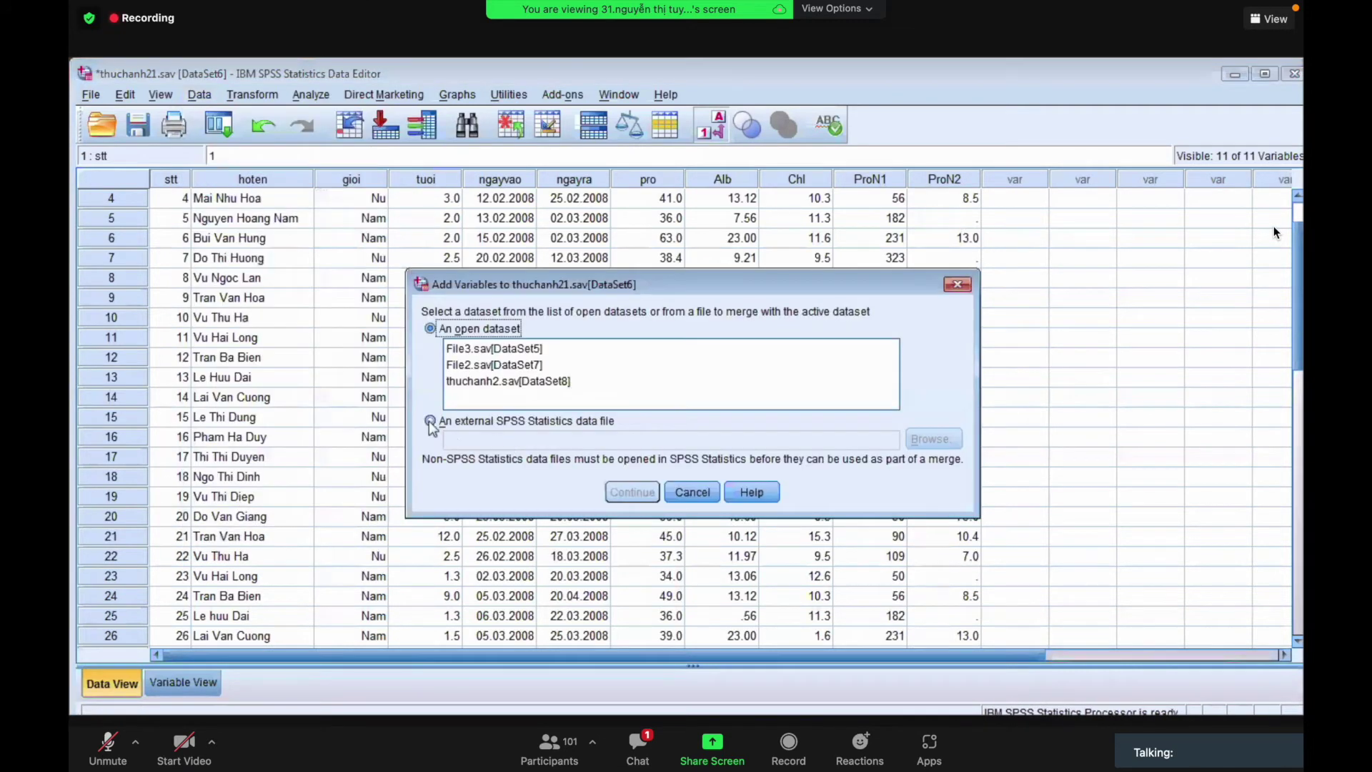
pyautogui.click(430, 420)
pyautogui.click(930, 438)
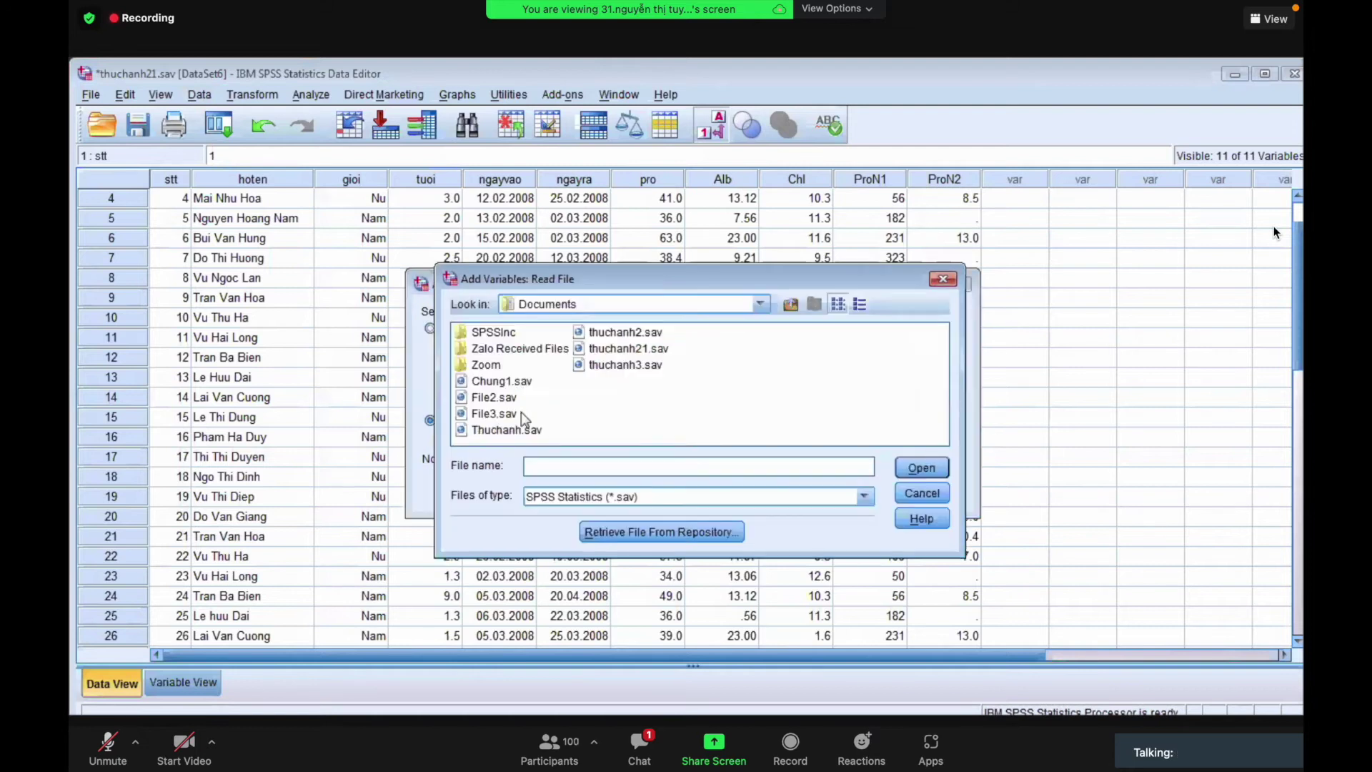
pyautogui.click(493, 412)
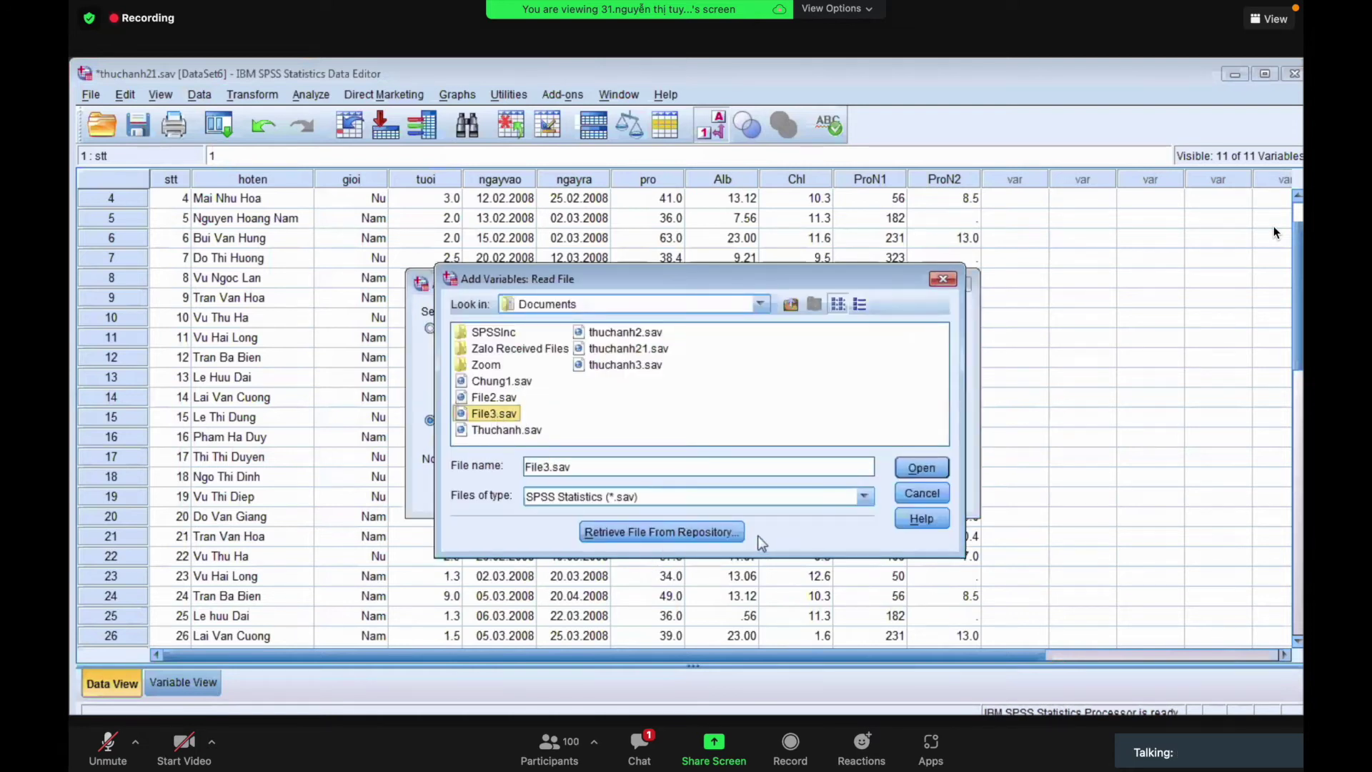
pyautogui.click(937, 473)
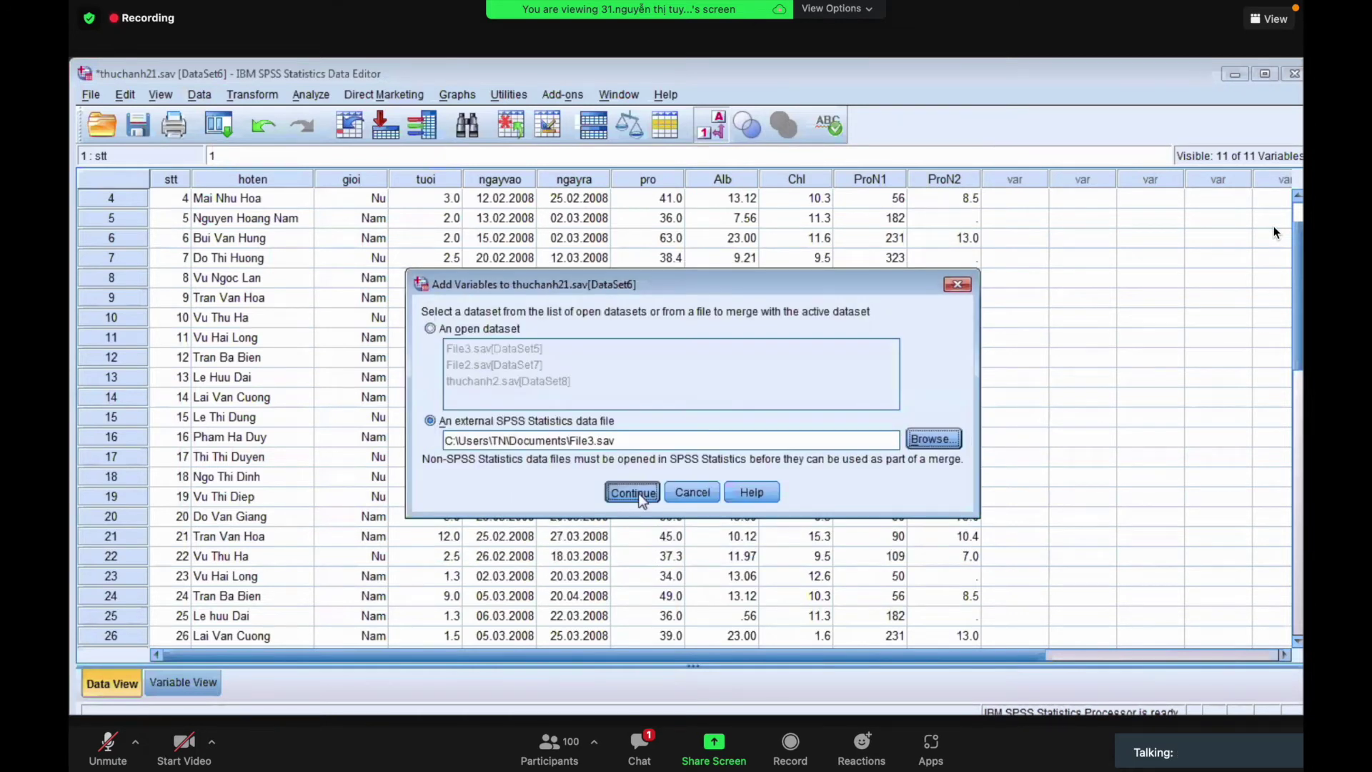
# - Merge File3.sav into the active dataset, matching cases on the key variable stt with both files providing cases
pyautogui.click(633, 491)
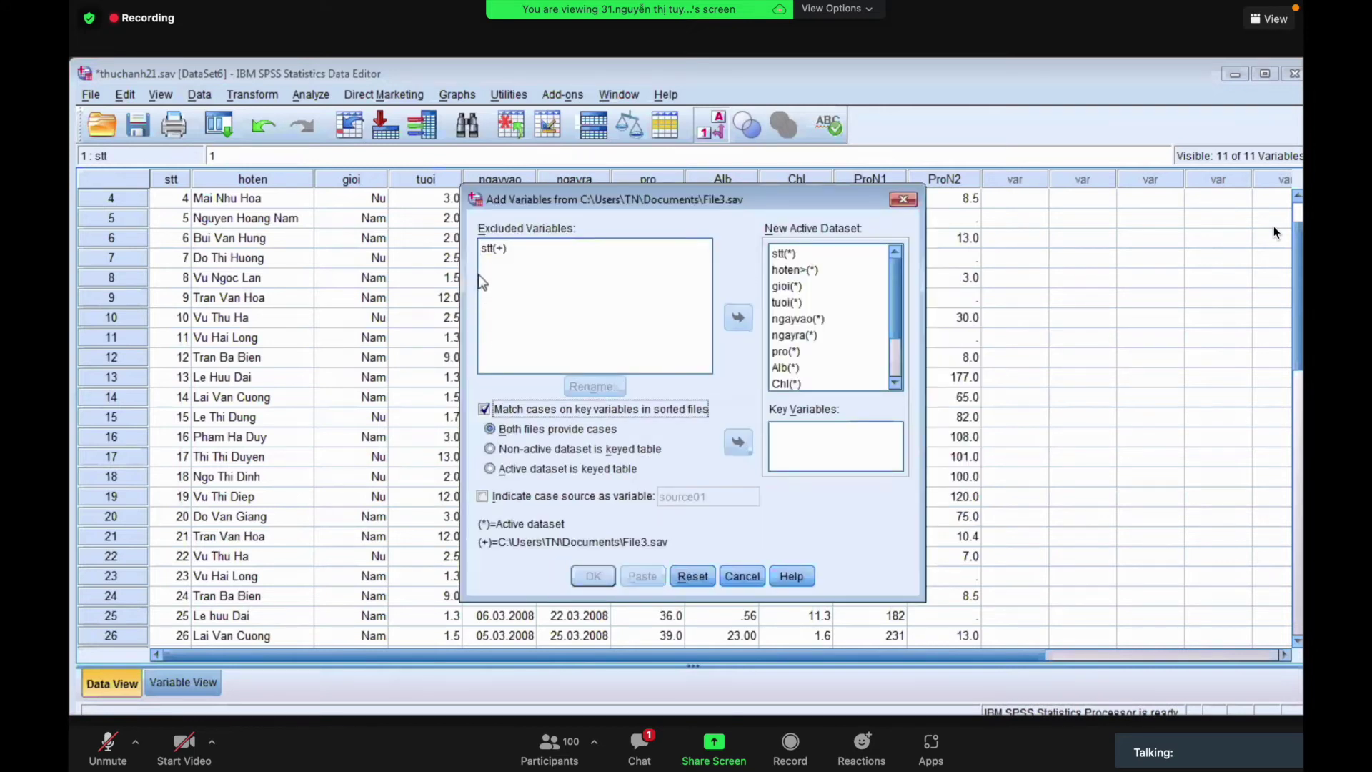
pyautogui.click(493, 248)
pyautogui.click(738, 443)
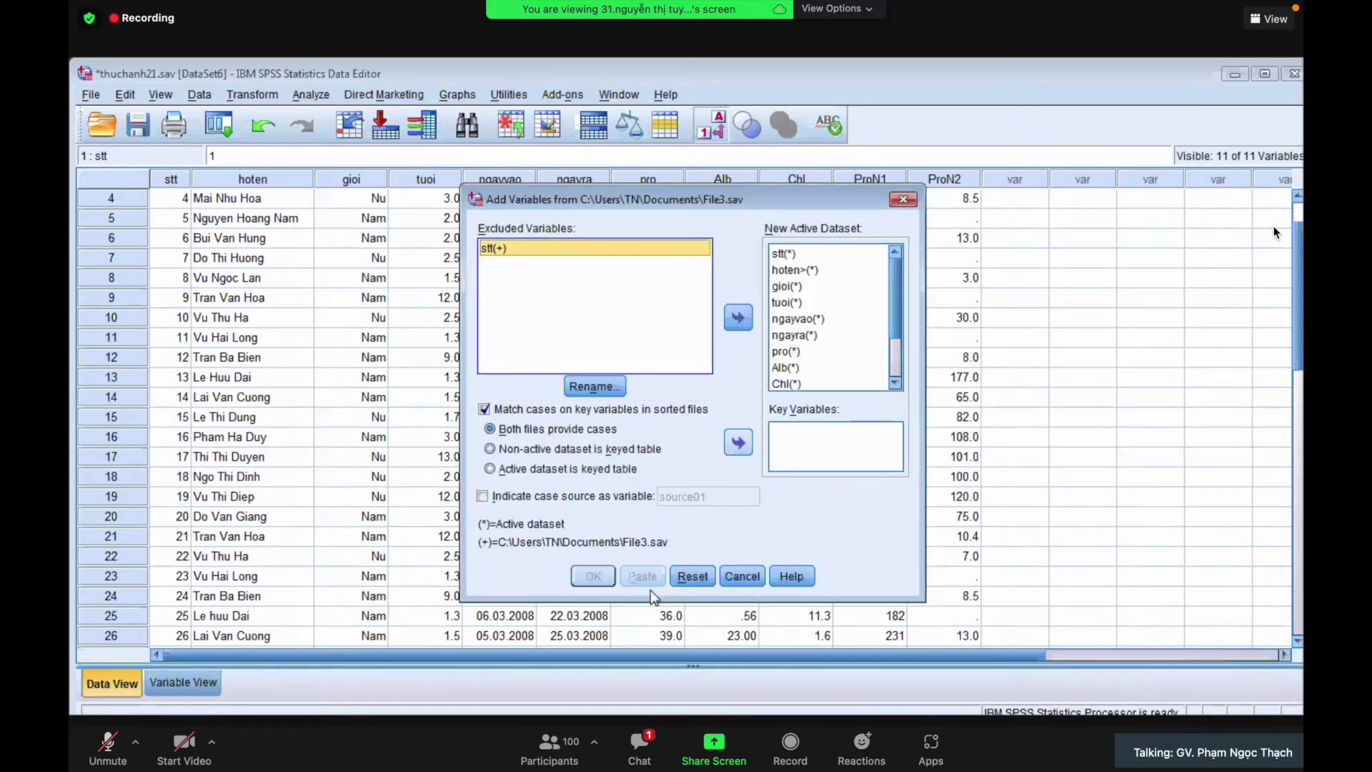
pyautogui.click(595, 576)
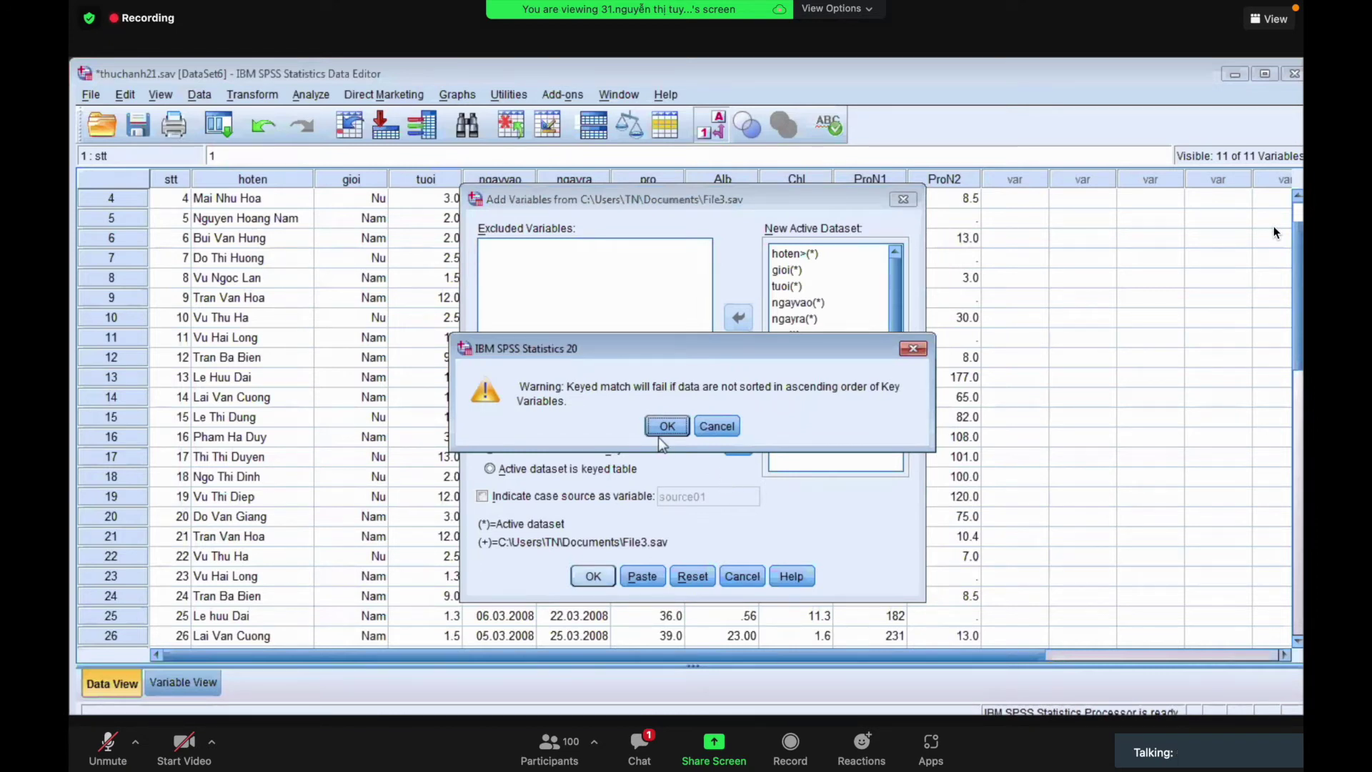
pyautogui.click(714, 428)
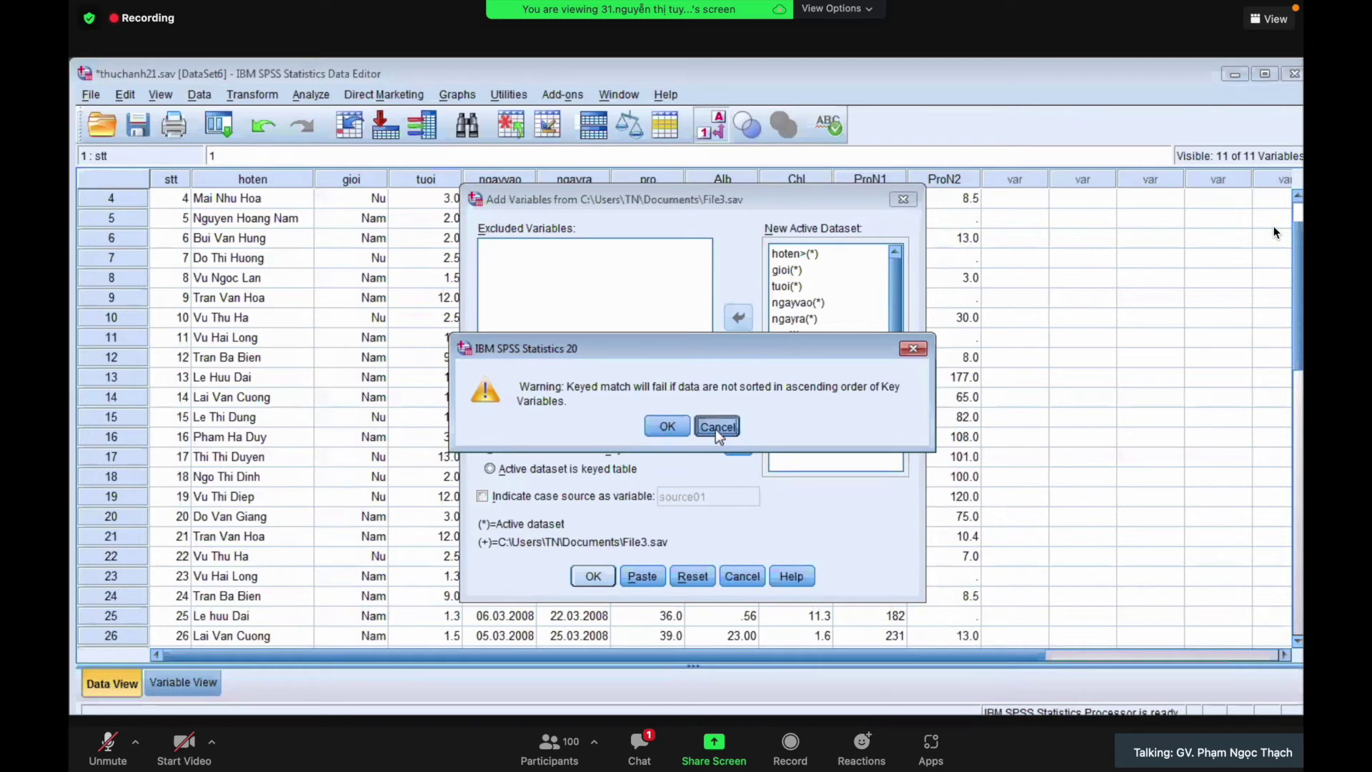
pyautogui.click(594, 580)
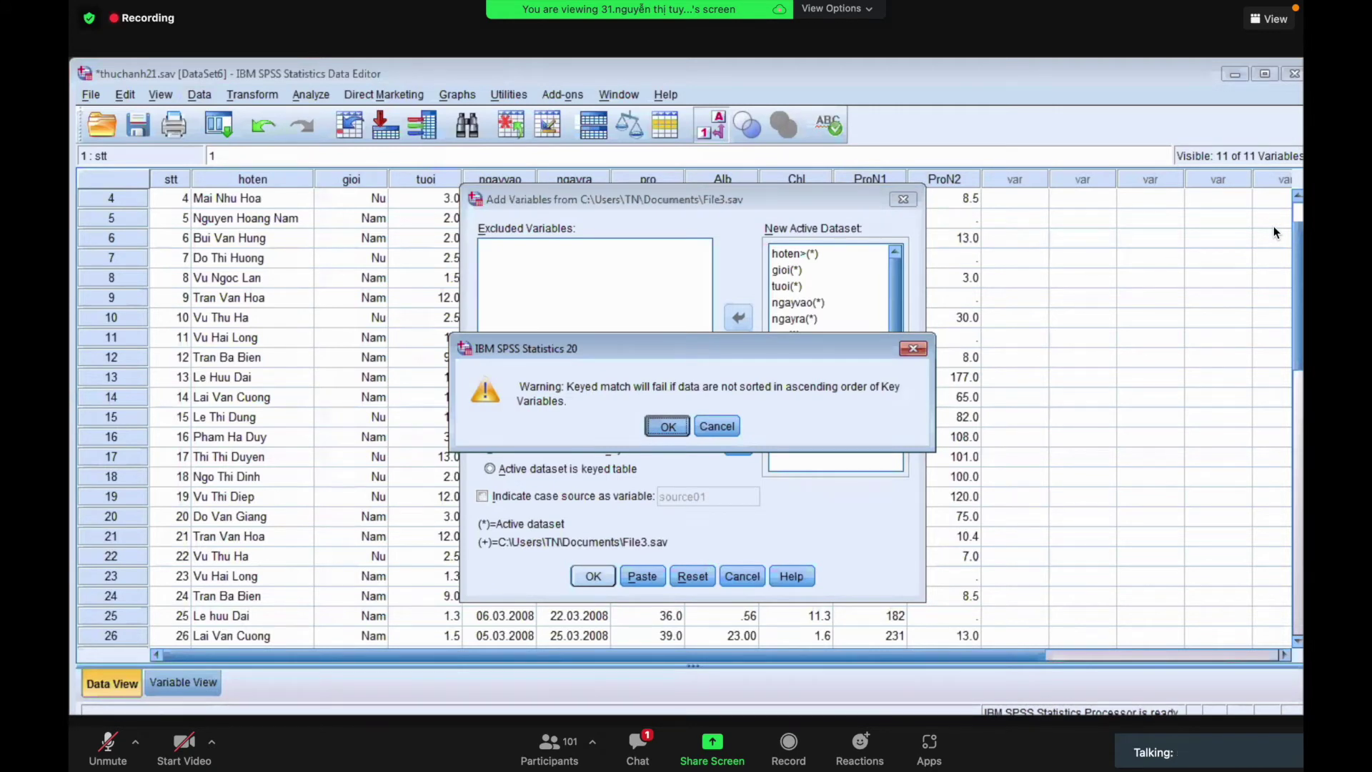
pyautogui.press('Return')
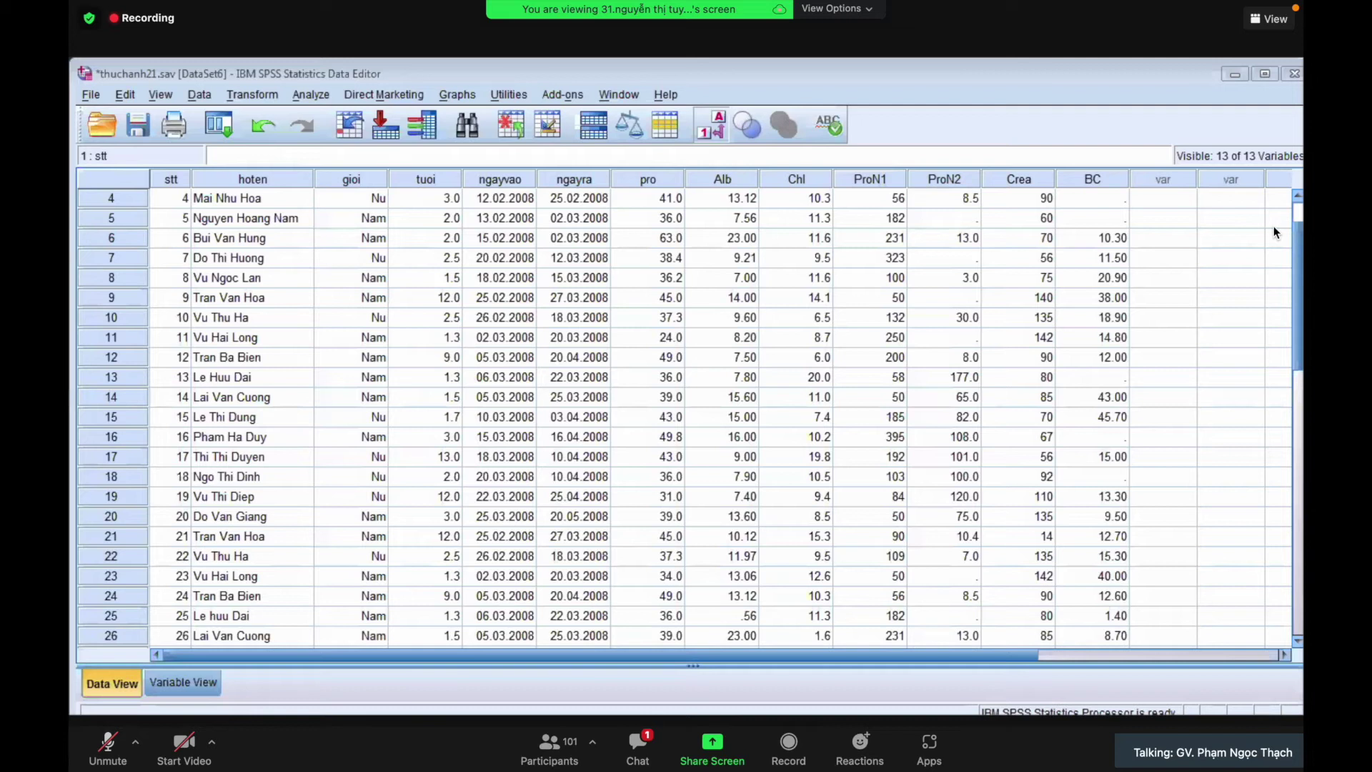
pyautogui.click(199, 94)
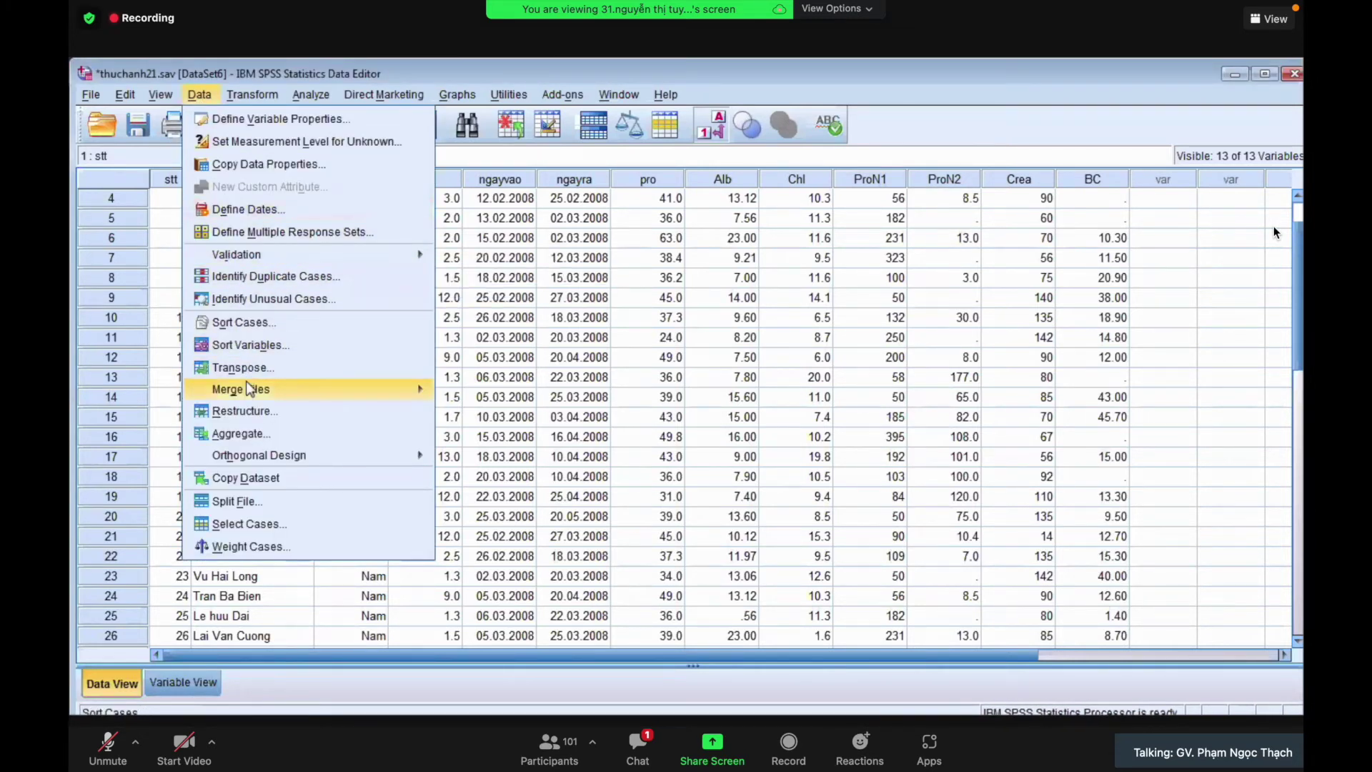
pyautogui.moveTo(294, 388)
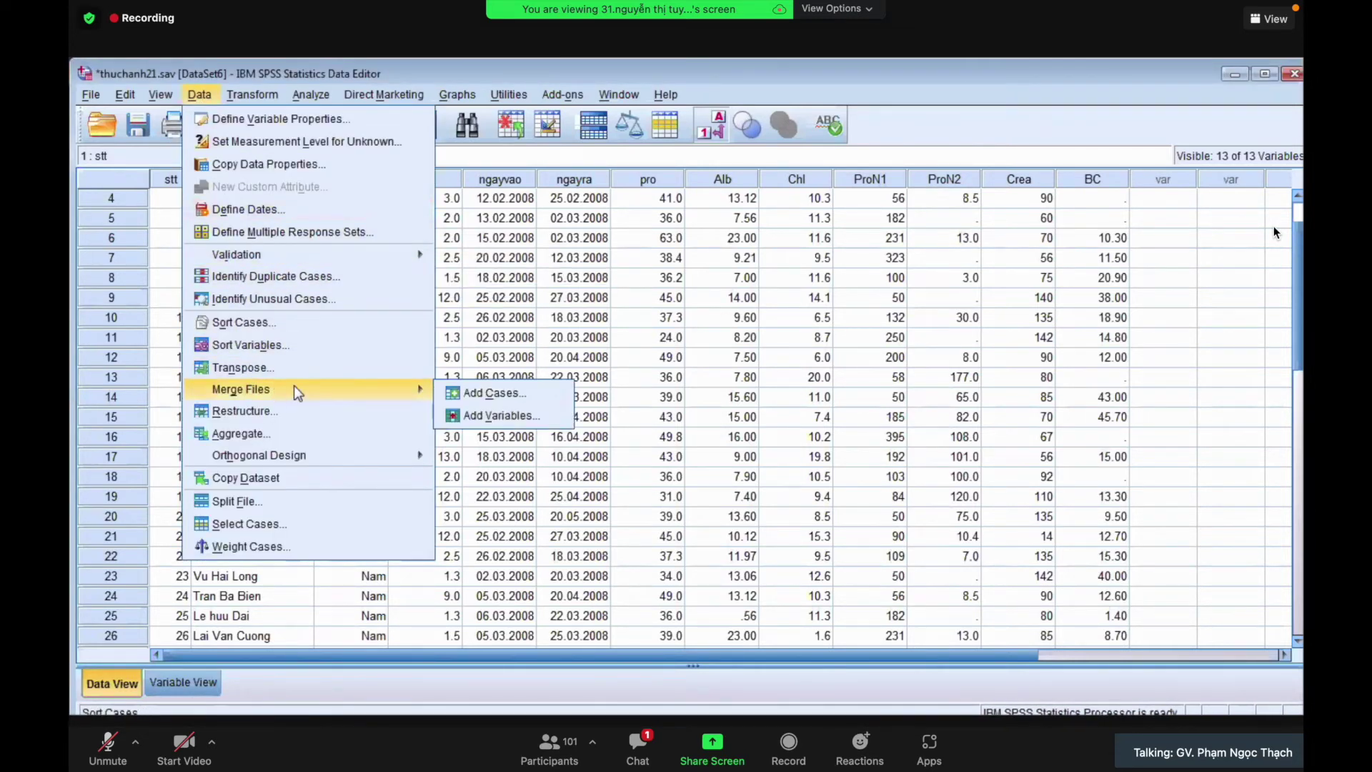
pyautogui.click(484, 415)
pyautogui.click(430, 423)
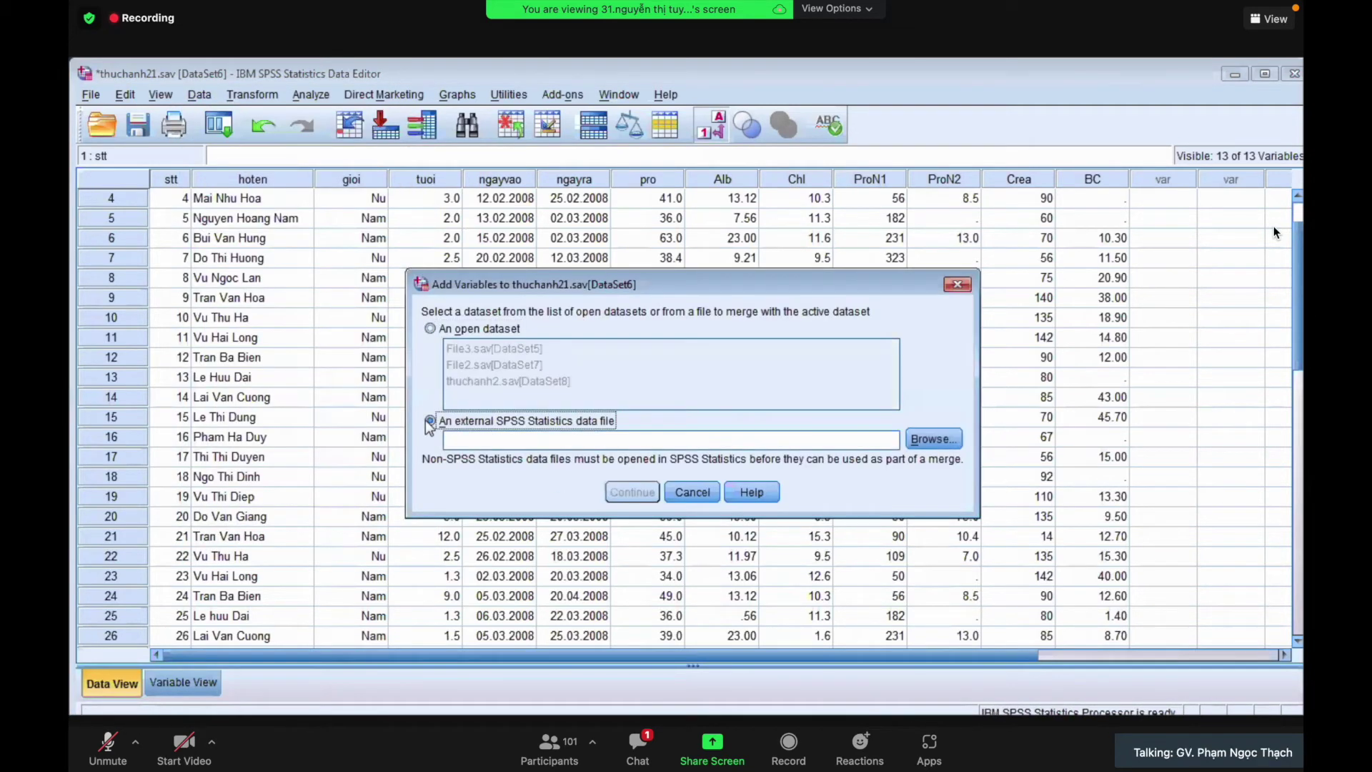
pyautogui.click(429, 328)
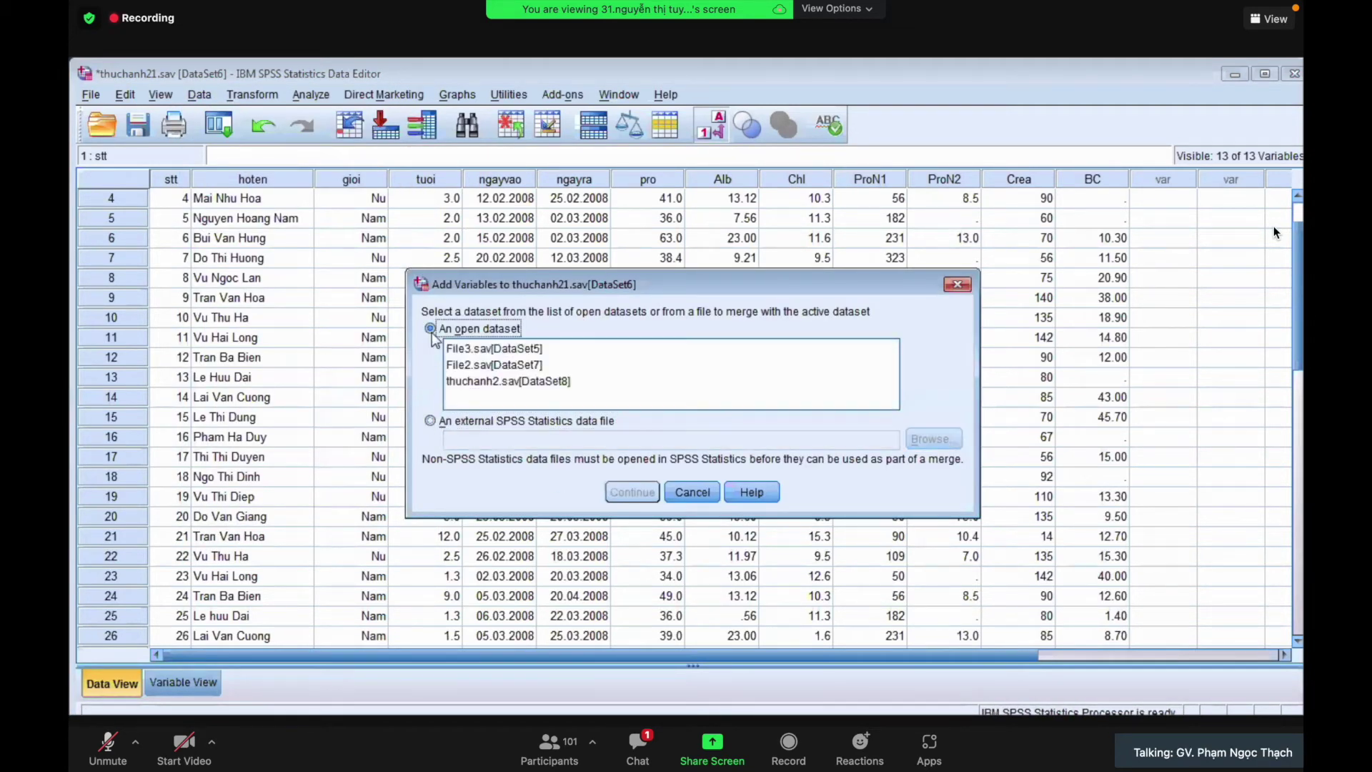
pyautogui.click(477, 350)
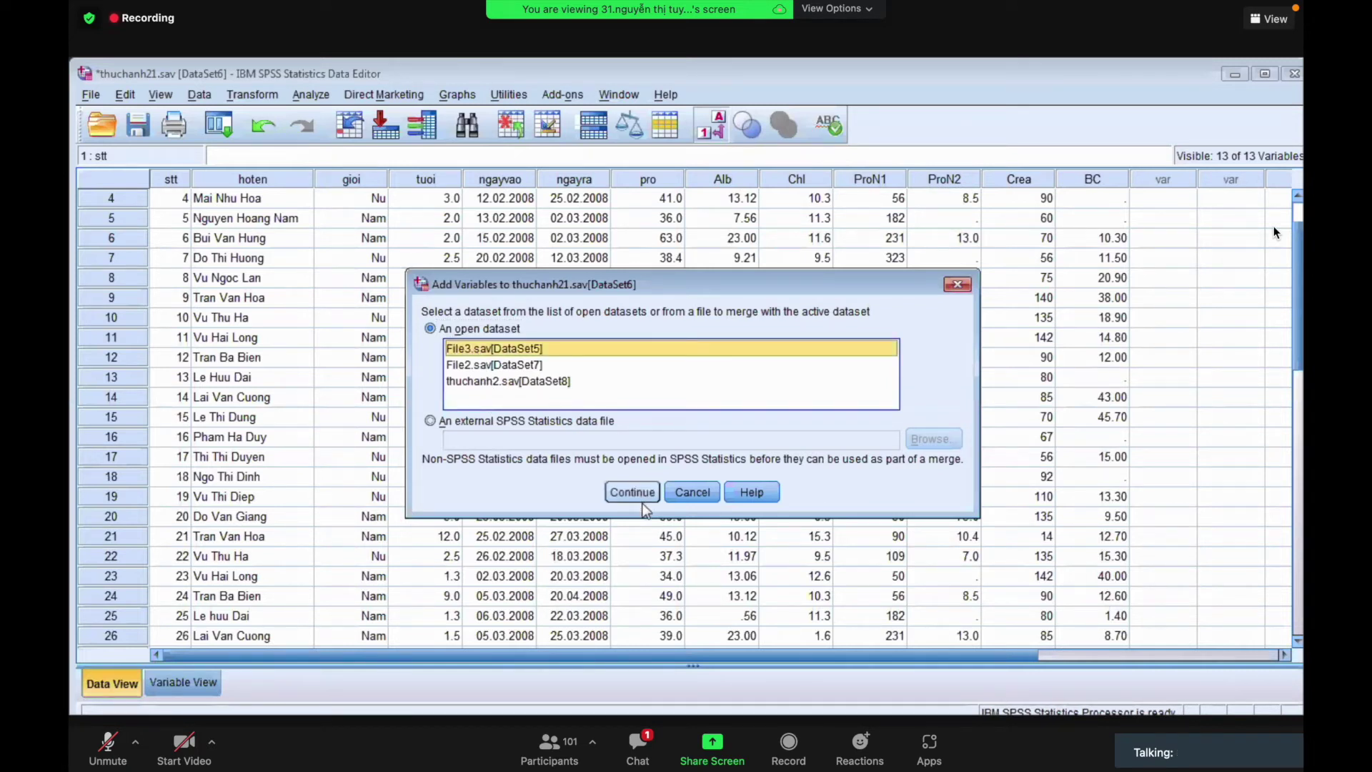
pyautogui.click(630, 495)
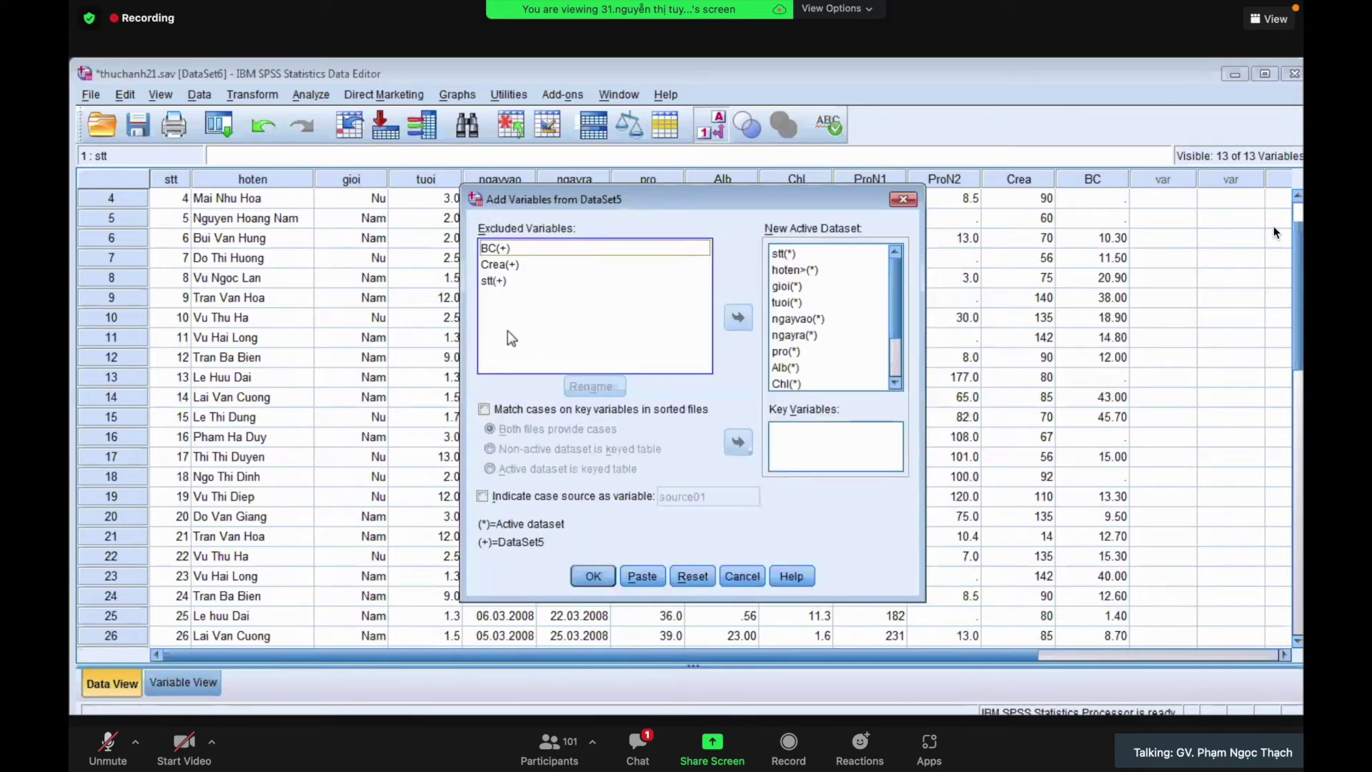
pyautogui.click(483, 409)
pyautogui.click(492, 281)
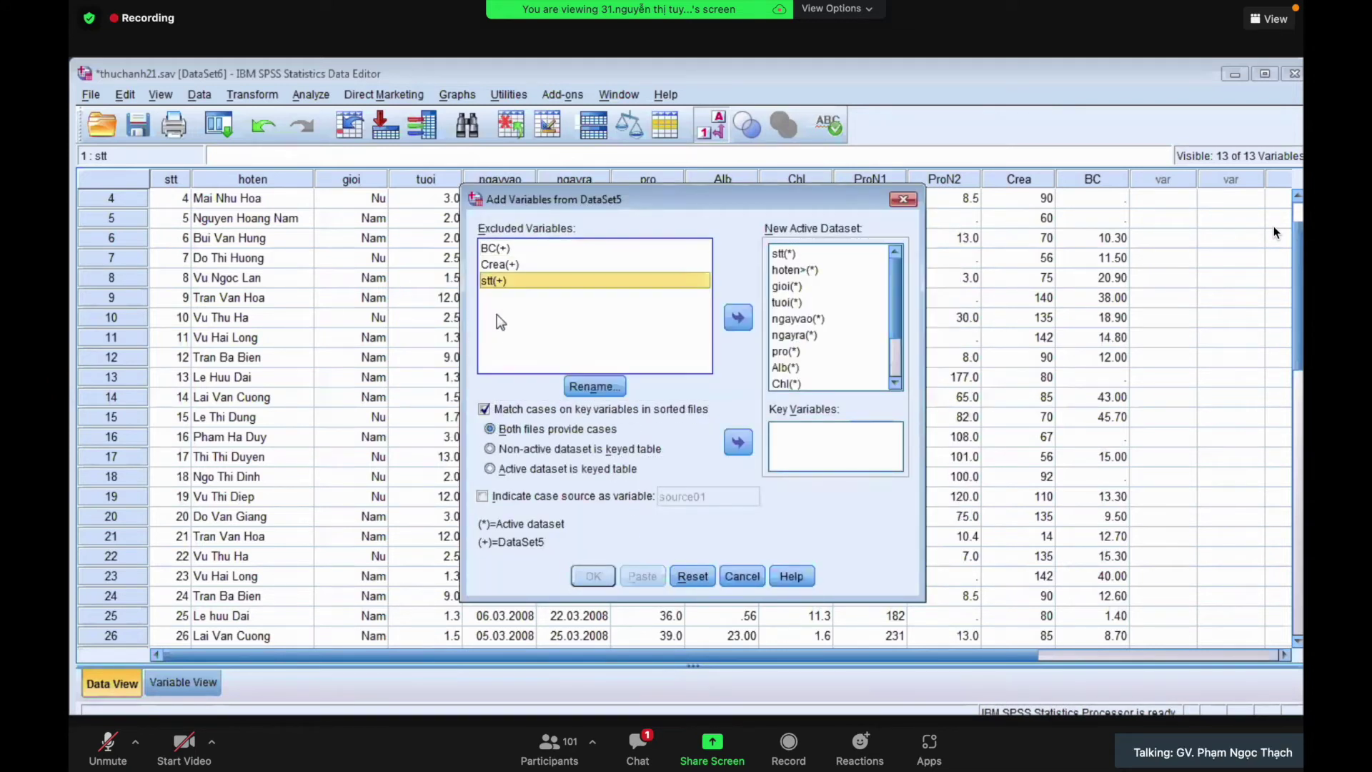
pyautogui.click(738, 443)
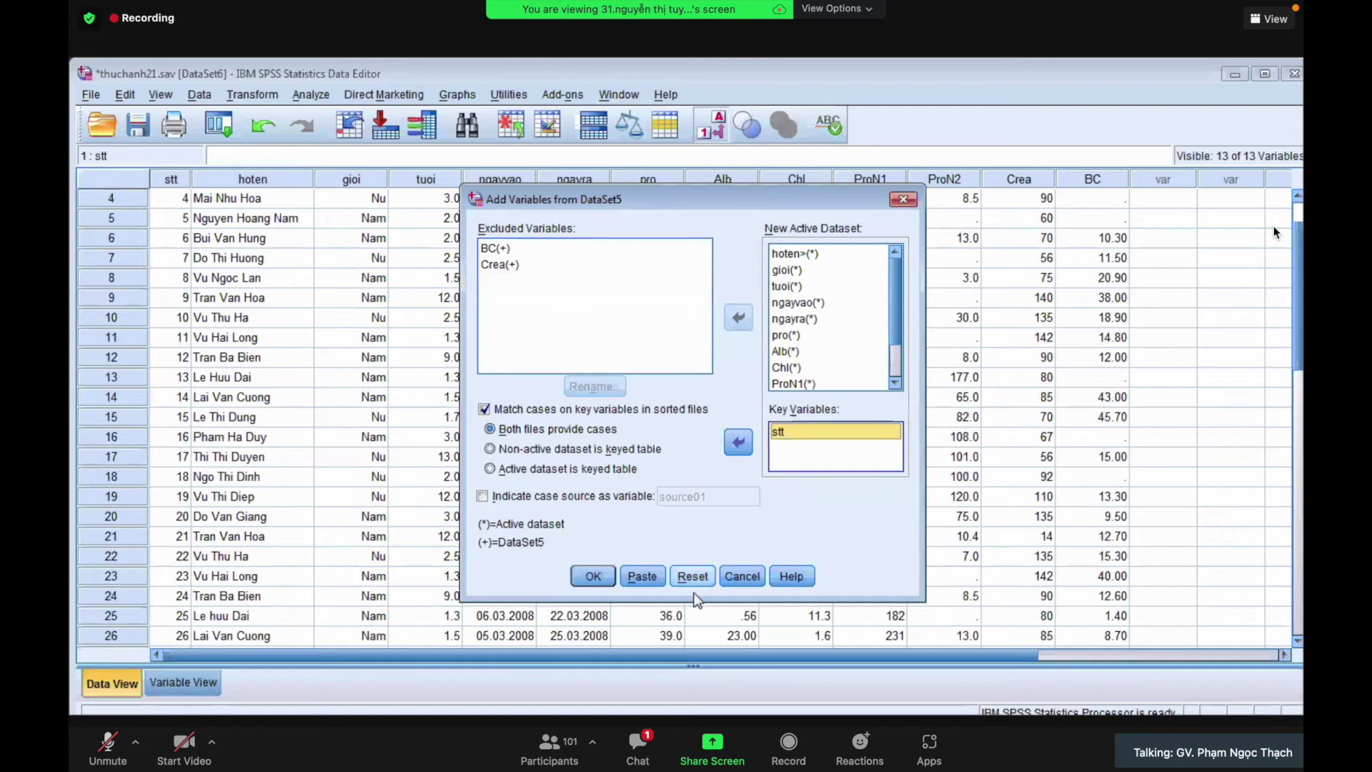
pyautogui.click(593, 575)
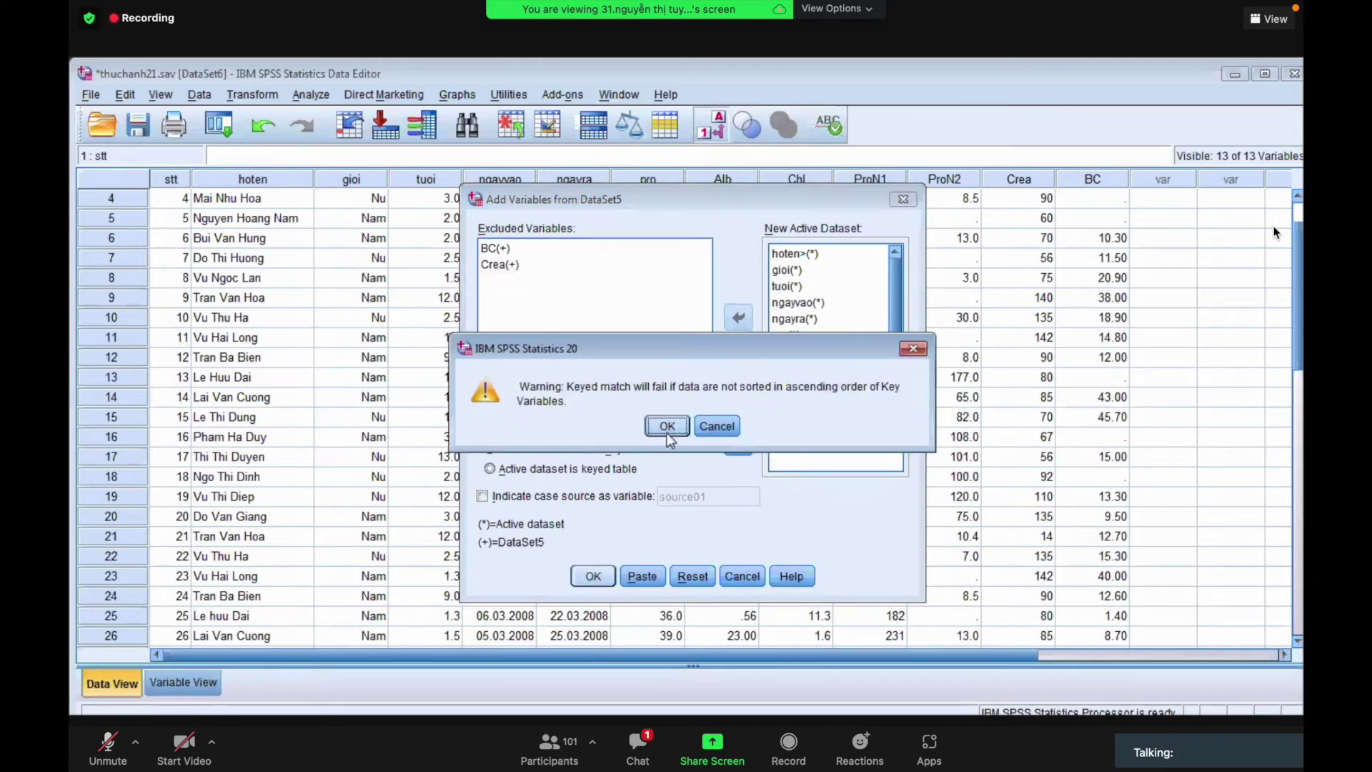
pyautogui.click(723, 426)
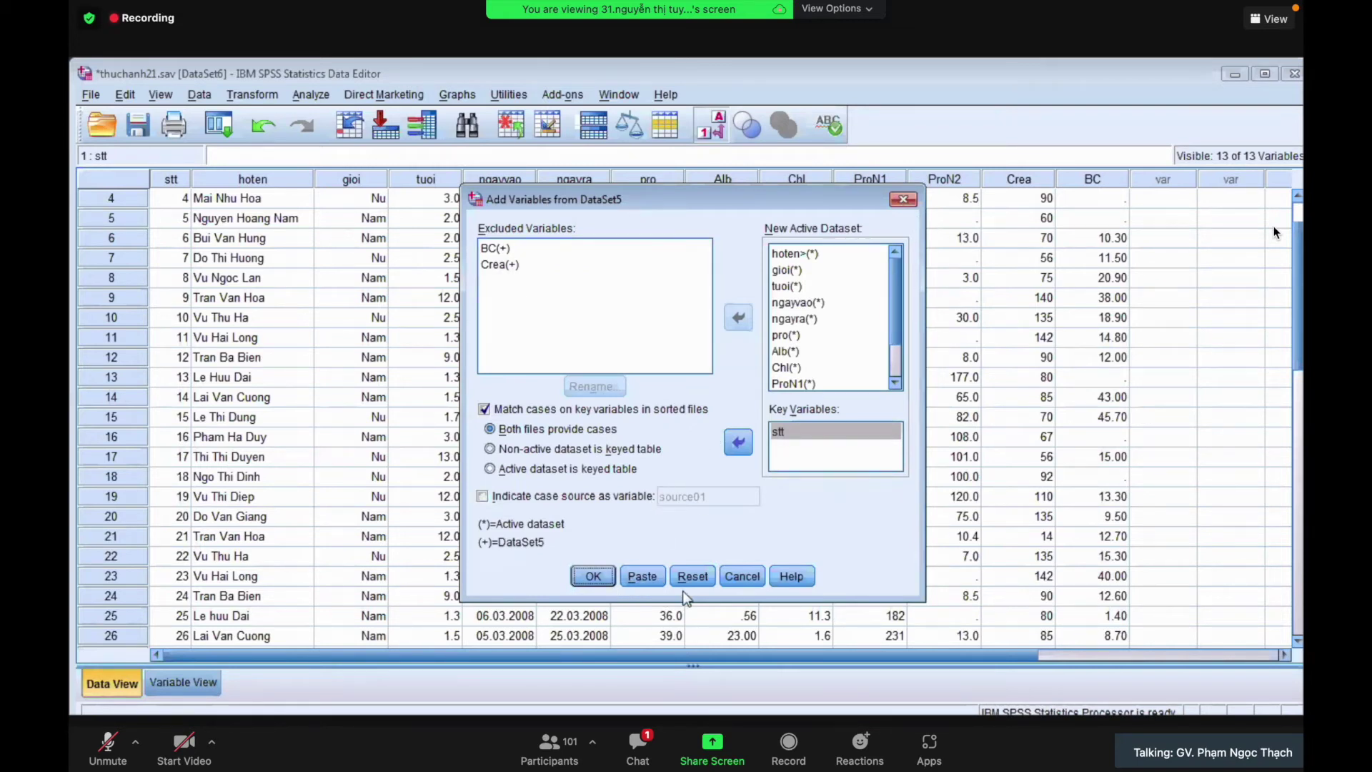
pyautogui.click(742, 576)
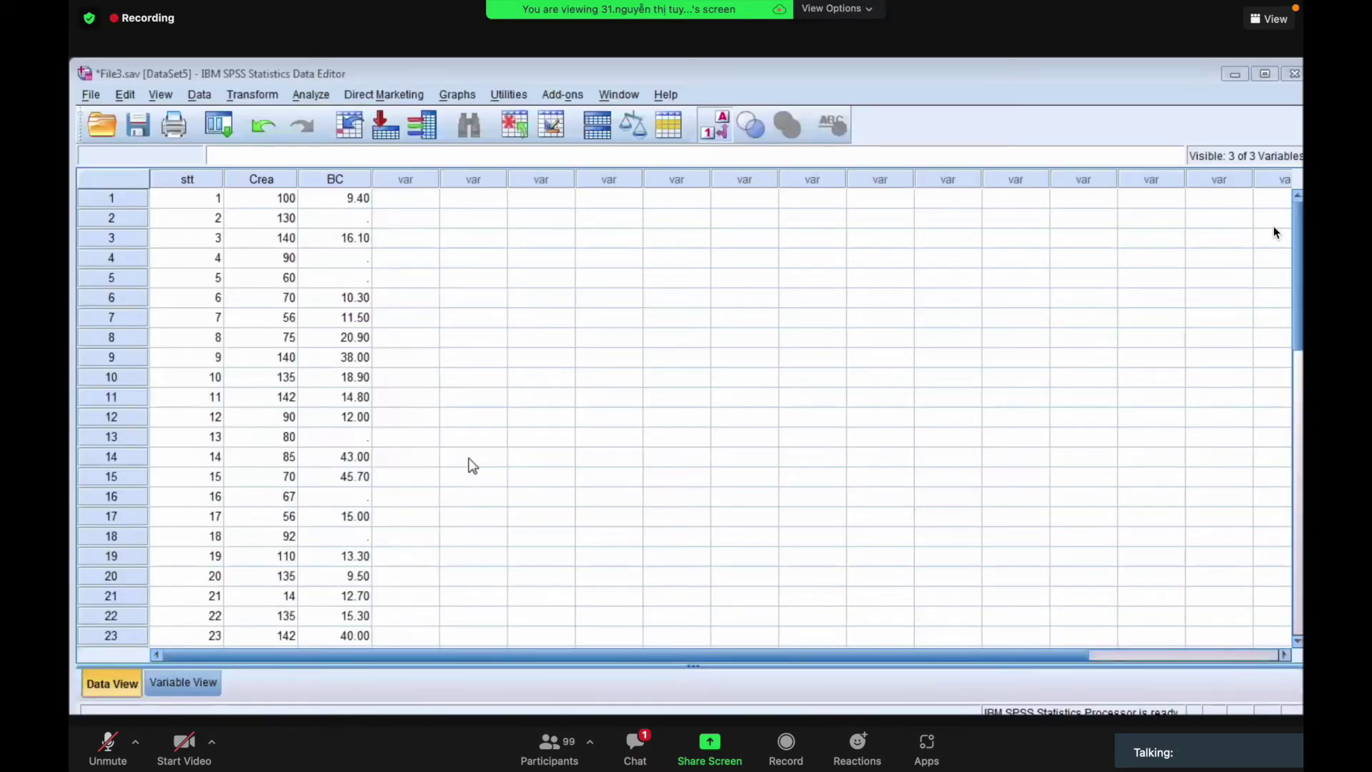
# - Examine the cases in the File3.sav dataset and the definitions of its variables
pyautogui.click(483, 417)
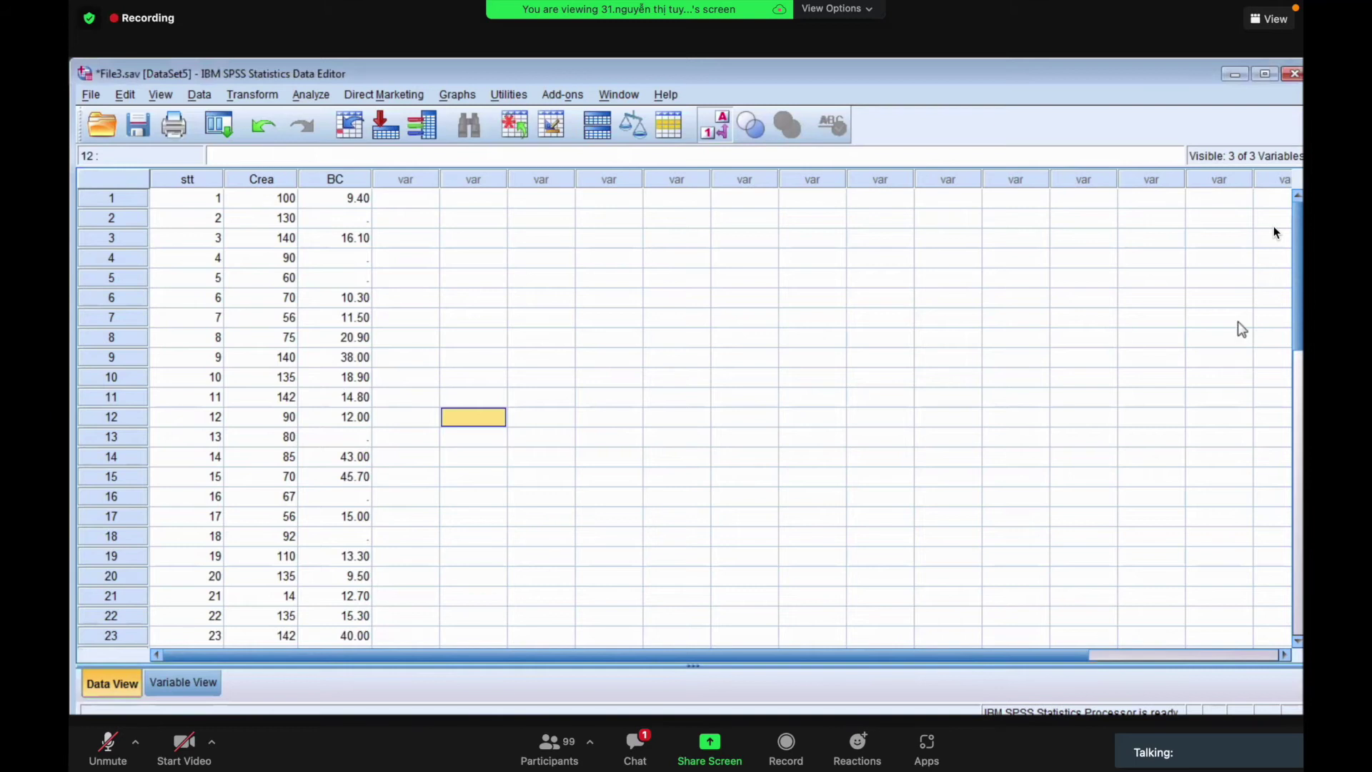
pyautogui.scroll(-2, 1297, 328)
pyautogui.scroll(2, 428, 378)
pyautogui.click(178, 683)
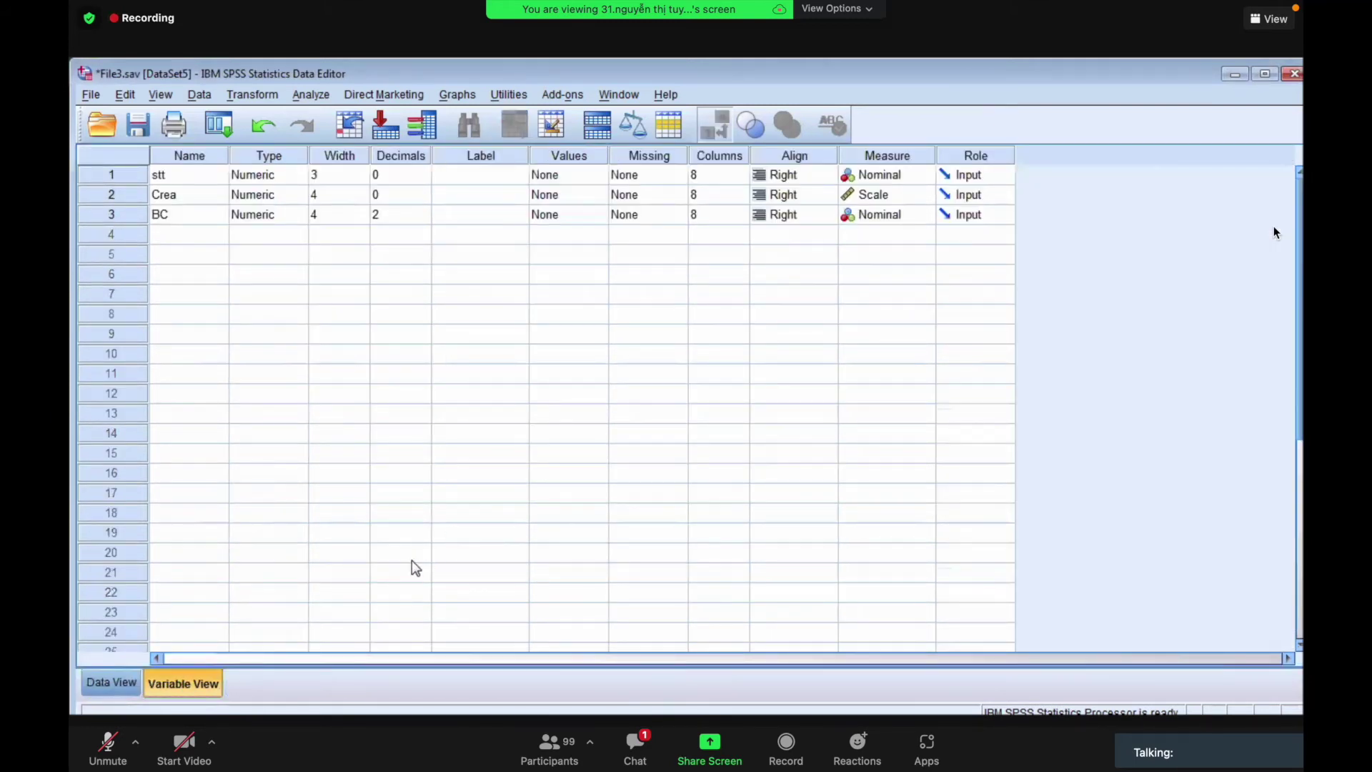